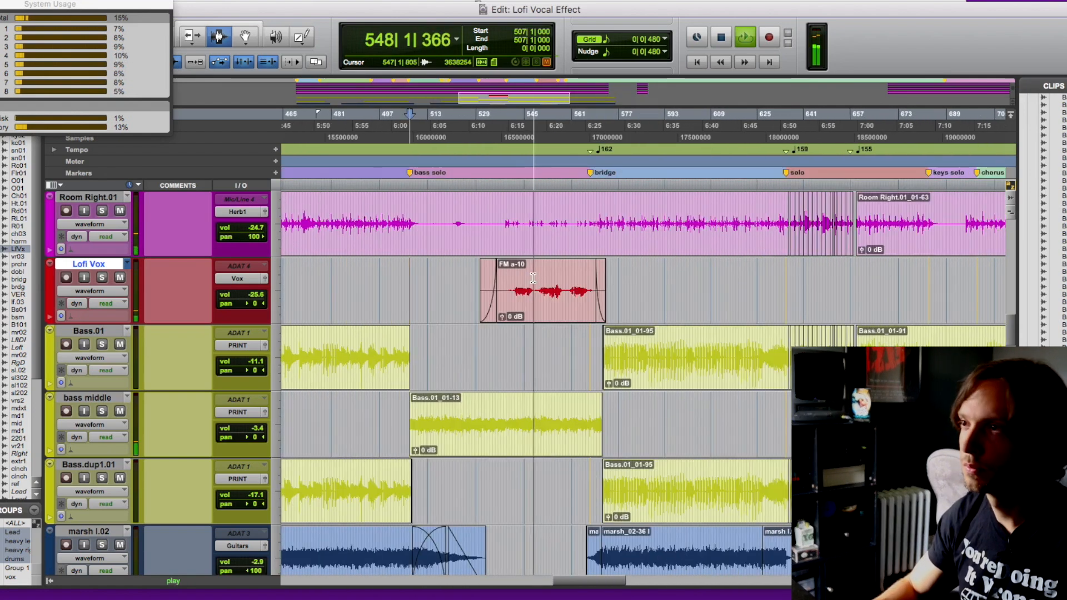
Listen to the Lofi Vox clip within the full mix through the bass solo, and stop playback.
scroll(533, 278, "up", 10)
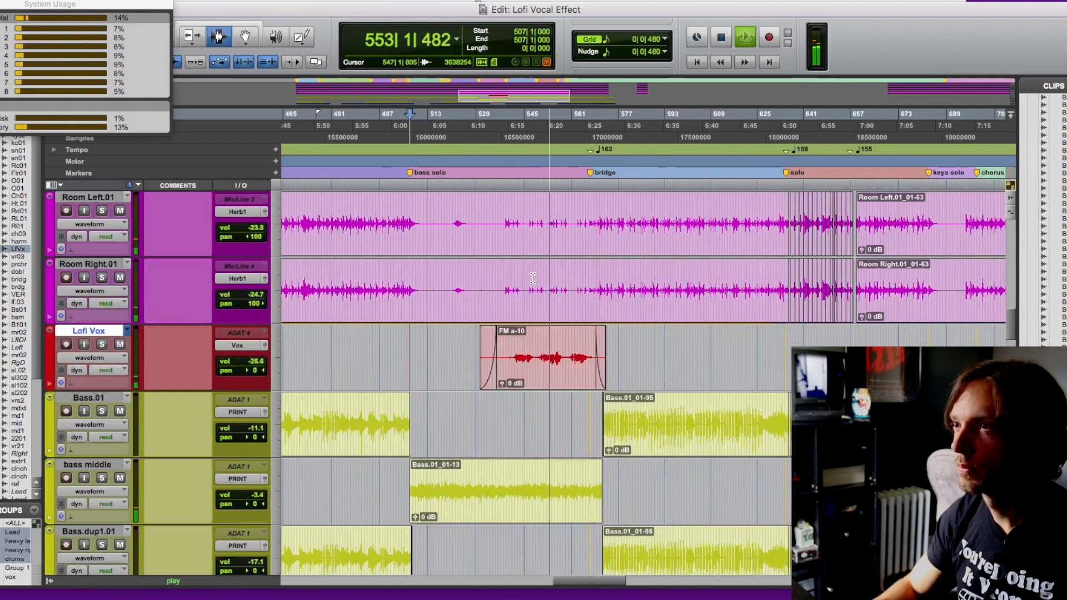
scroll(533, 278, "down", 12)
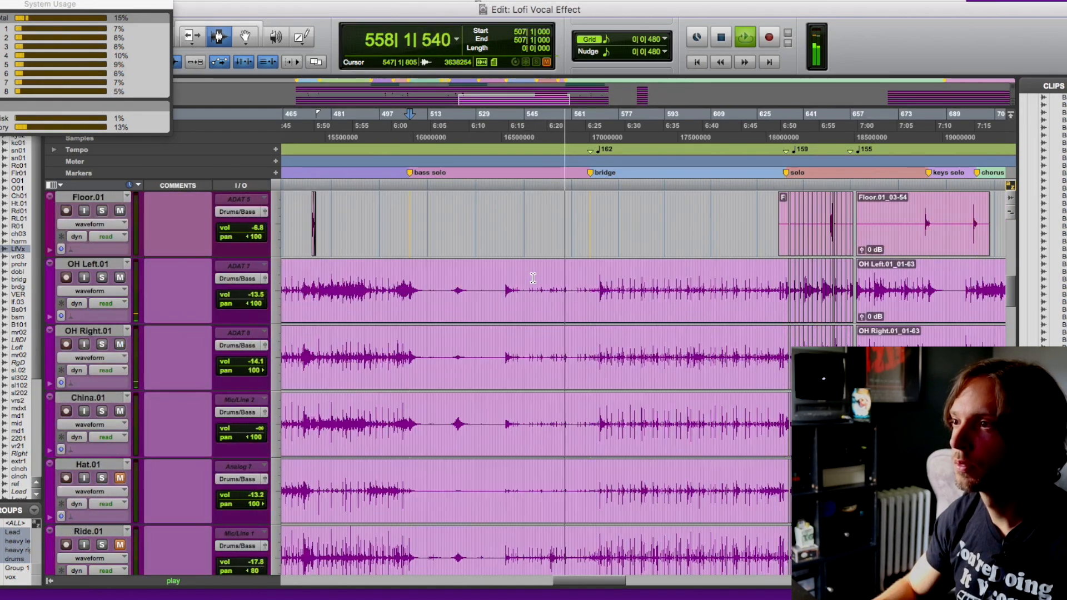
scroll(533, 278, "up", 3)
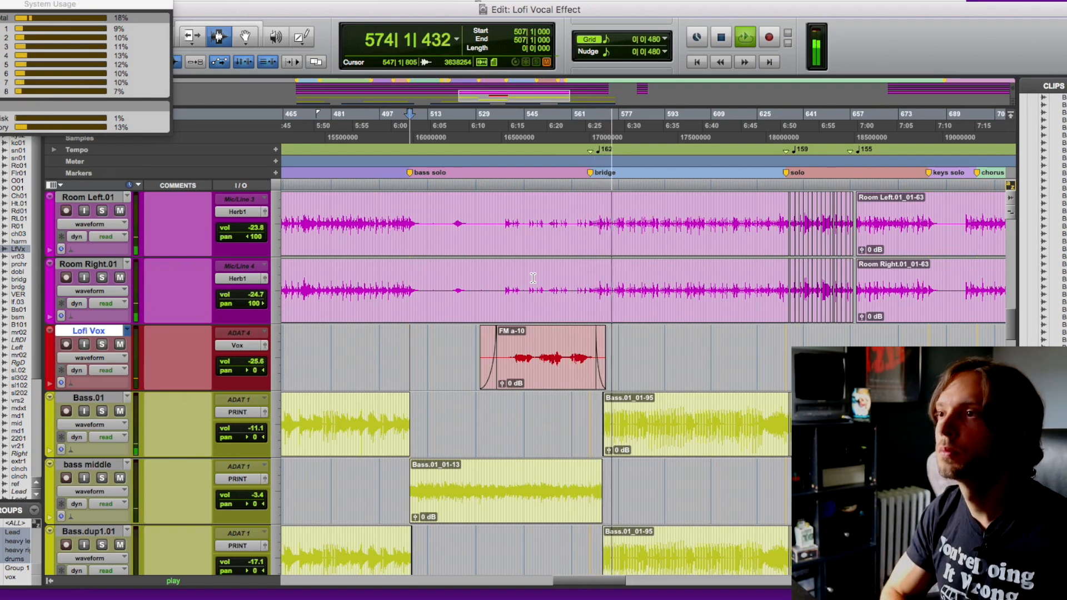
key("space")
scroll(533, 278, "down", 2)
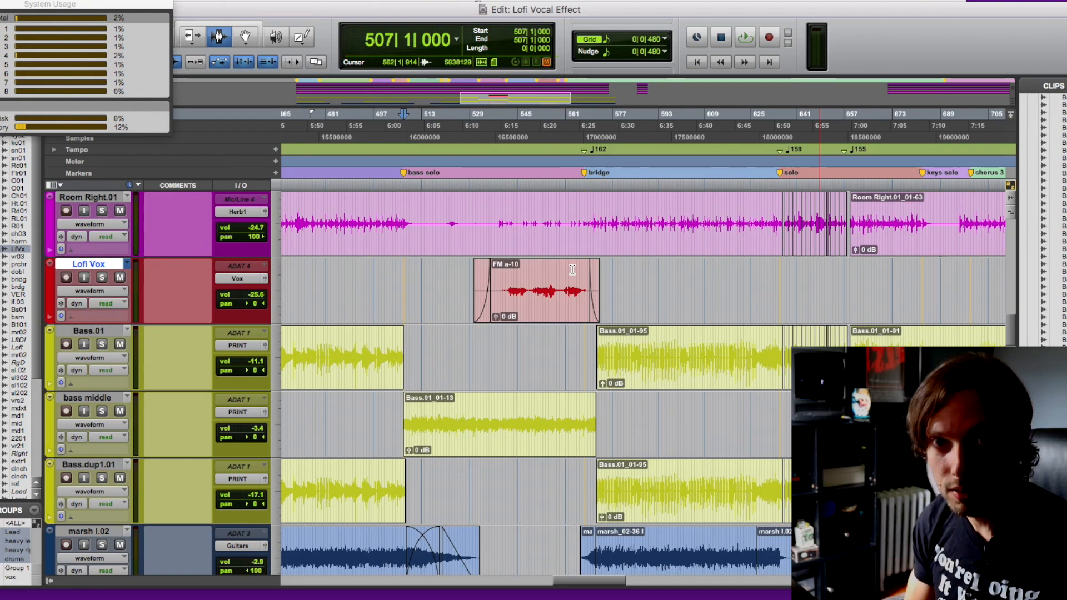
In the mixer, bypass all inserts on the Lofi Vox track and mute its Vox Verb and Delay sends.
key("super+equal")
scroll(584, 204, "up", 5)
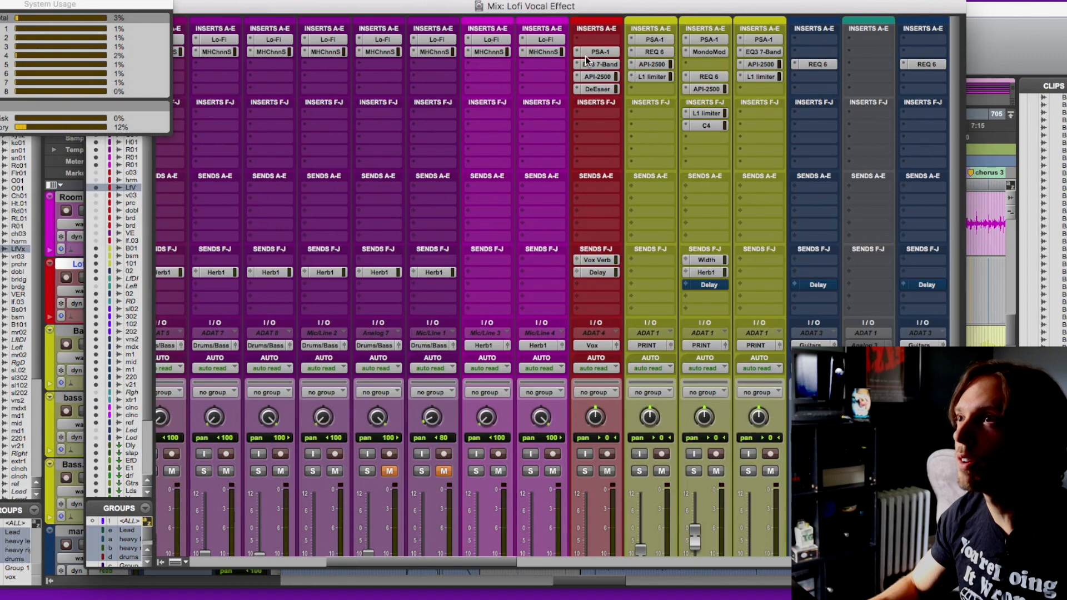
scroll(595, 61, "down", 5)
scroll(606, 67, "up", 3)
scroll(611, 64, "down", 3)
scroll(613, 63, "up", 5)
left_click(610, 273)
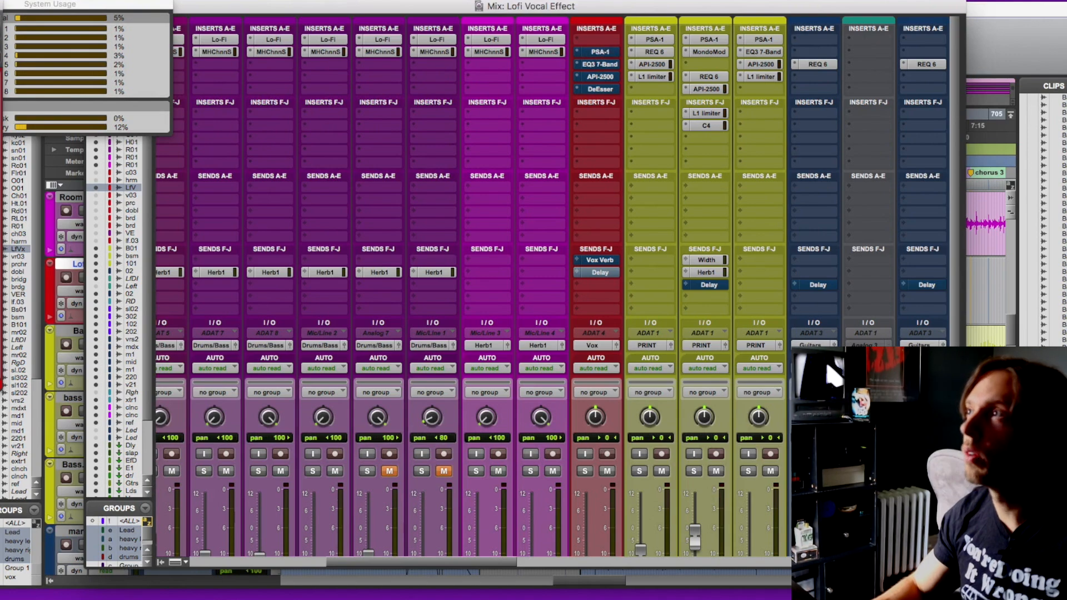
Solo the Lofi Vox track and play the dry vocal from bar 538, checking its channel in the mixer.
key("super+equal")
left_click(496, 271)
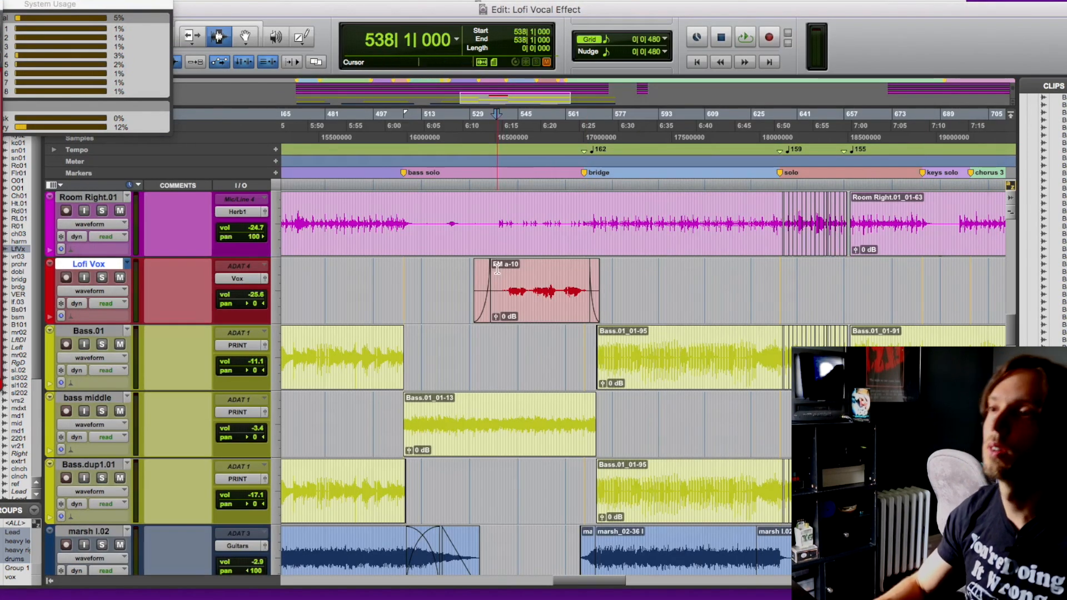
key("shift+s")
key("space")
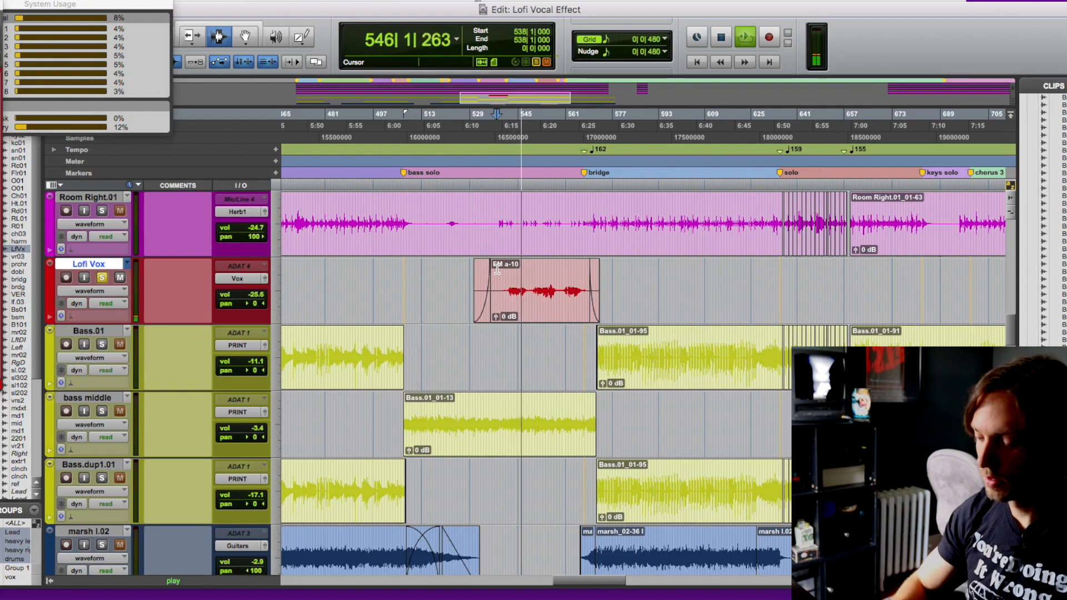
key("super+equal")
scroll(599, 312, "down", 5)
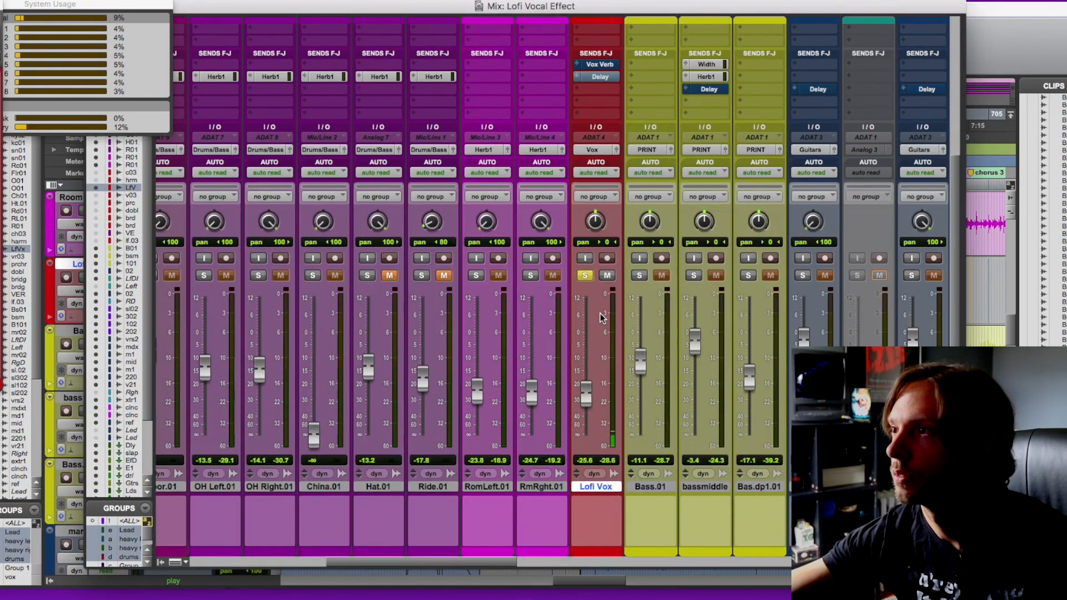
scroll(599, 313, "up", 5)
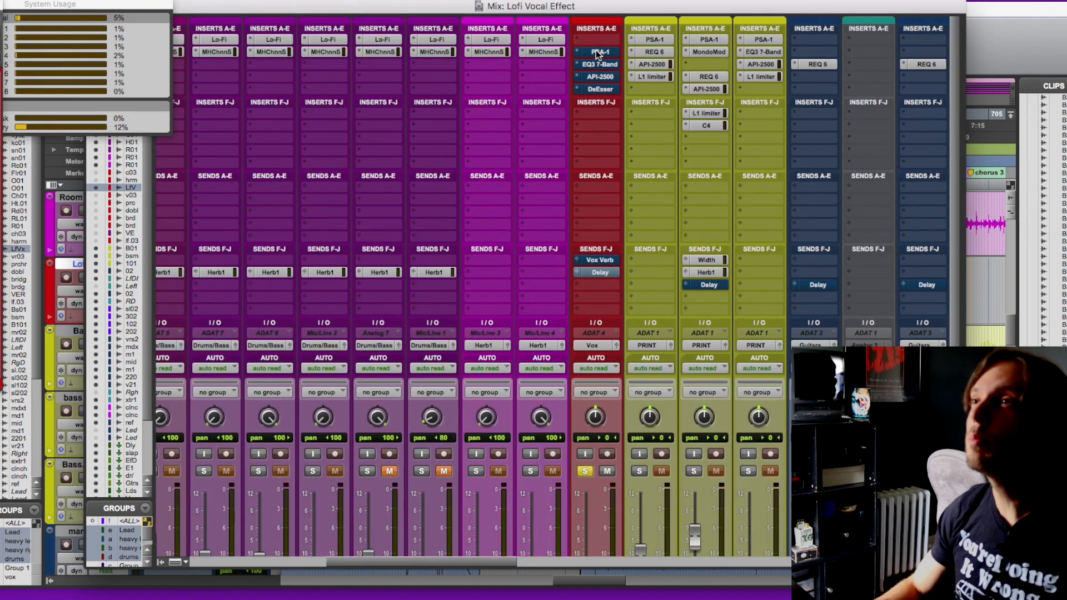
Enable the SansAmp PSA-1 on Lofi Vox and compare the vocal with and without it during playback.
left_click(595, 50)
left_click_drag(804, 9, 336, 75)
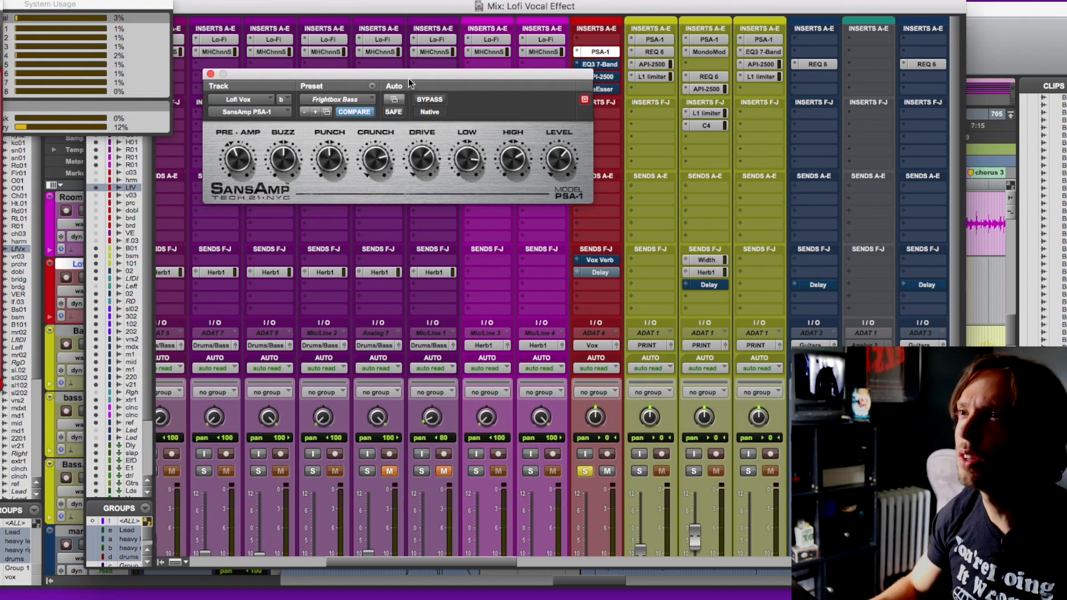
left_click(439, 100)
left_click(439, 100)
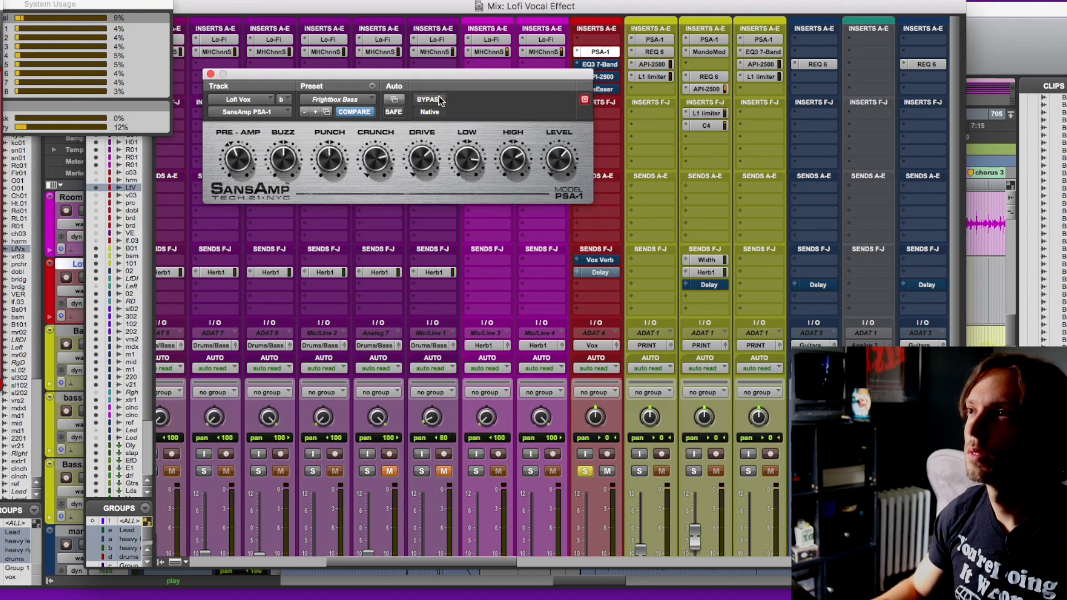
left_click(441, 100)
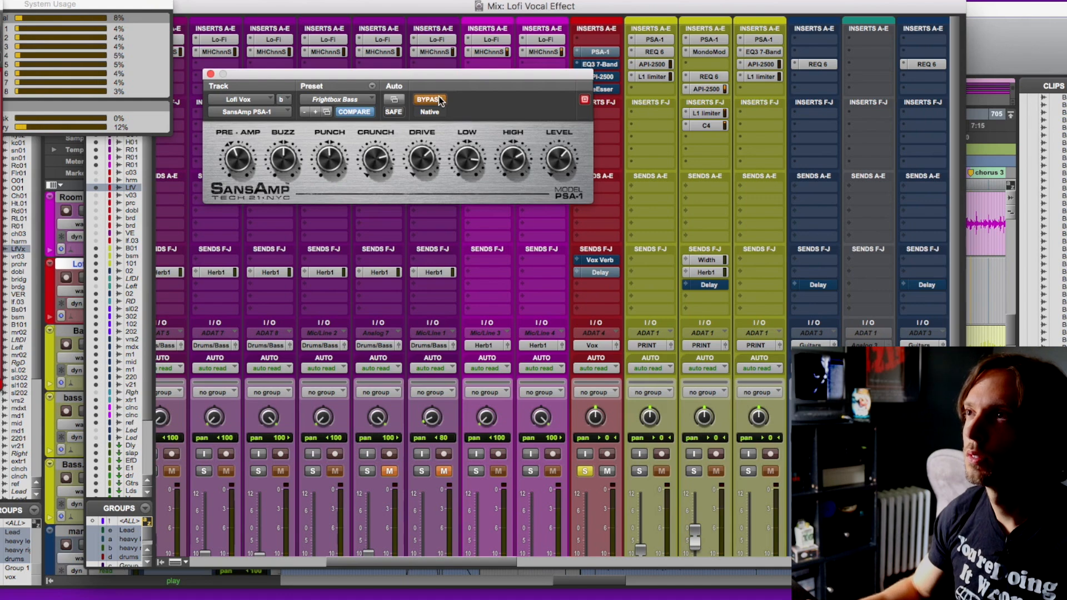
left_click(440, 101)
left_click_drag(437, 72, 566, 54)
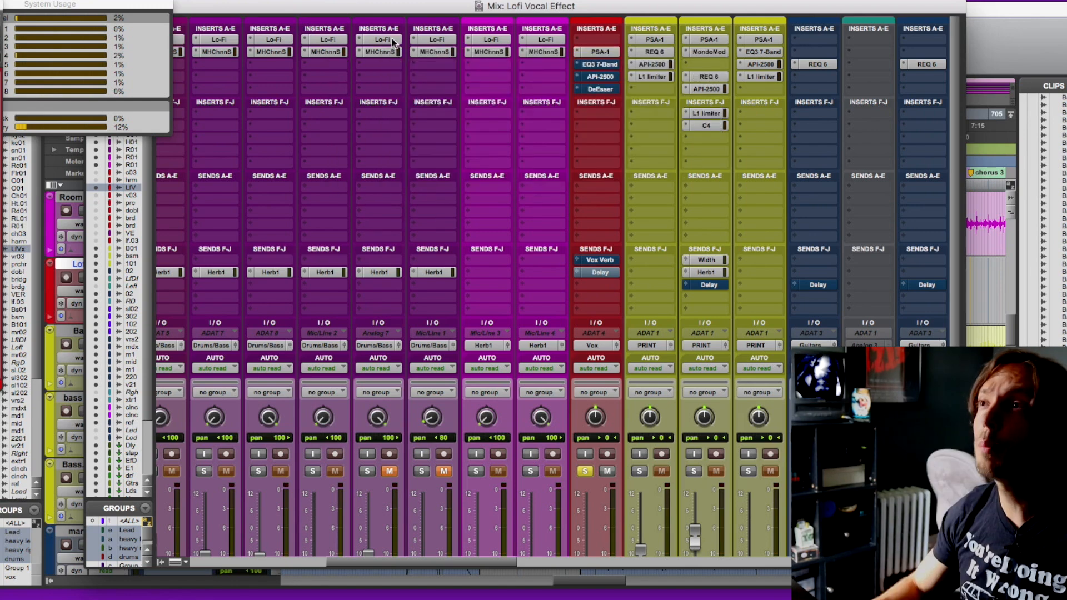
Bypass the PSA-1 and add AIR Distortion to the empty first insert slot of the Lofi Vox track.
left_click(589, 53)
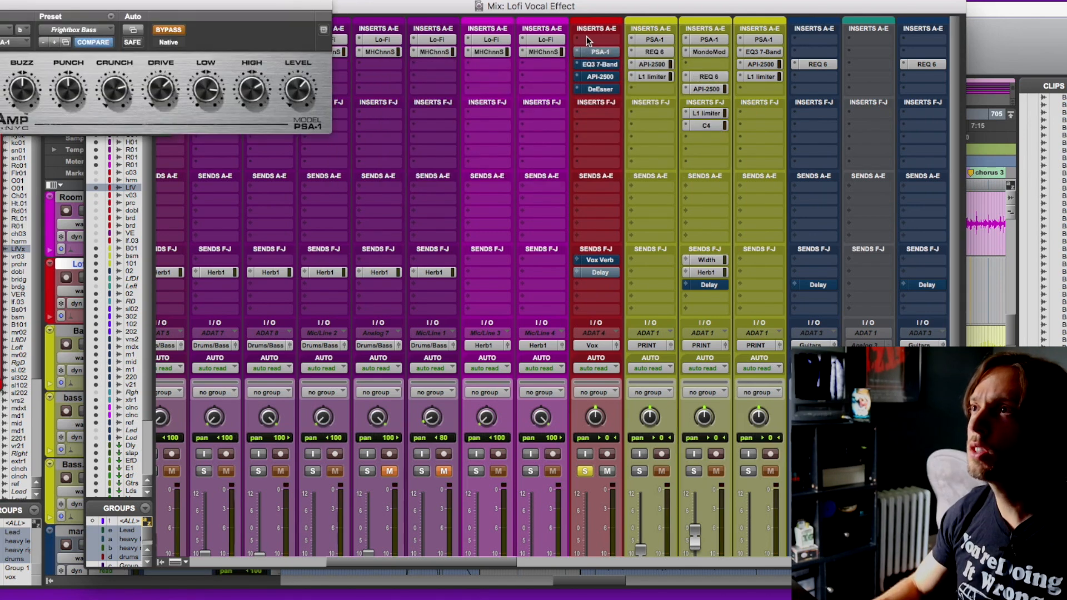
left_click(586, 37)
mouse_move(632, 101)
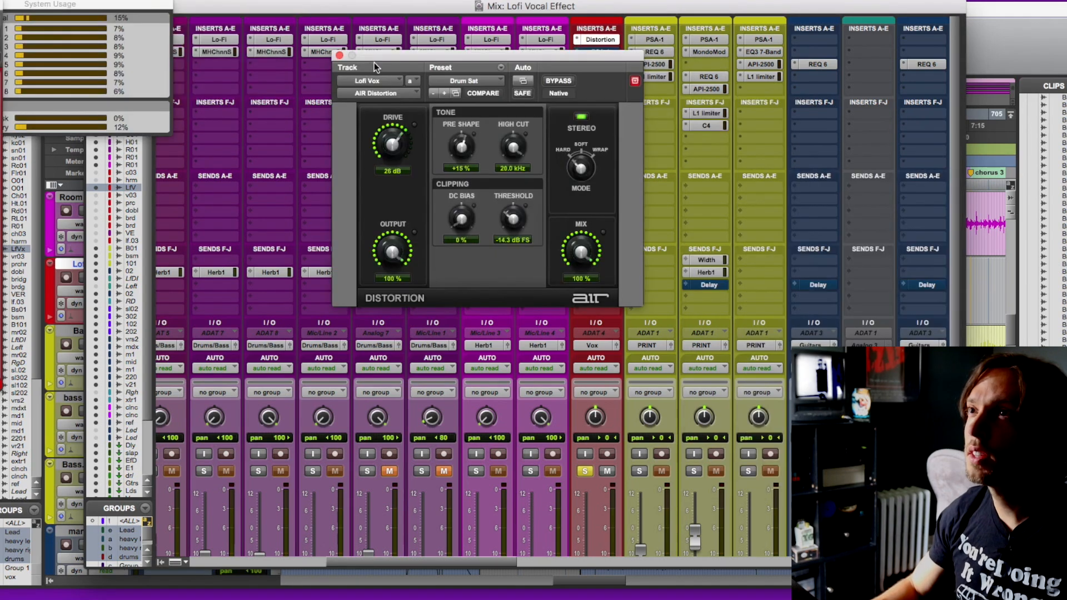
During playback, lower the AIR Distortion's Drive and reset its Pre Shape to 0%.
left_click_drag(375, 62, 409, 37)
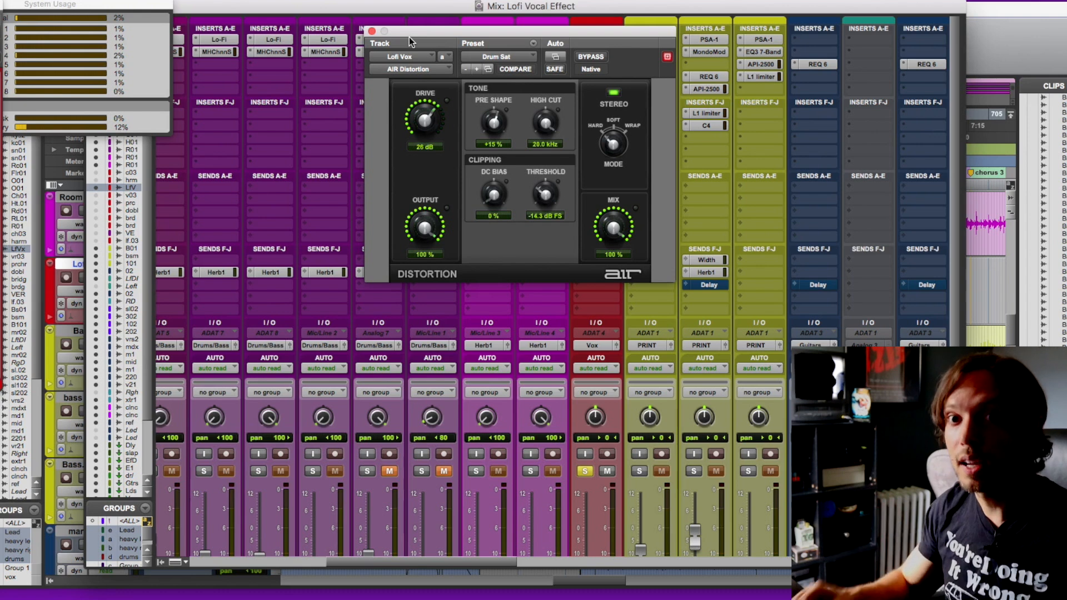
key("space")
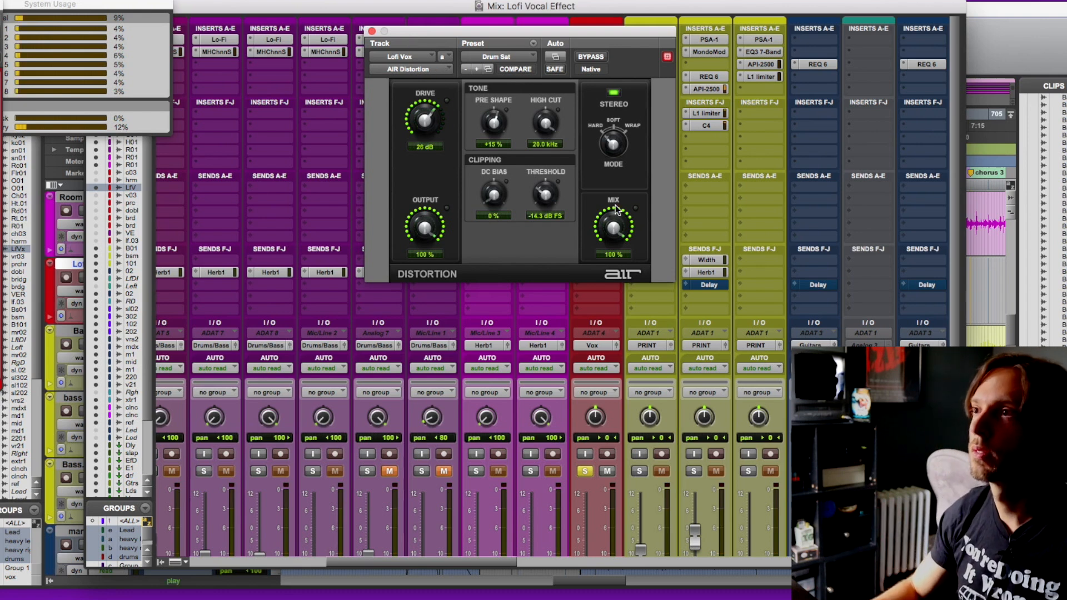
left_click_drag(433, 123, 402, 151)
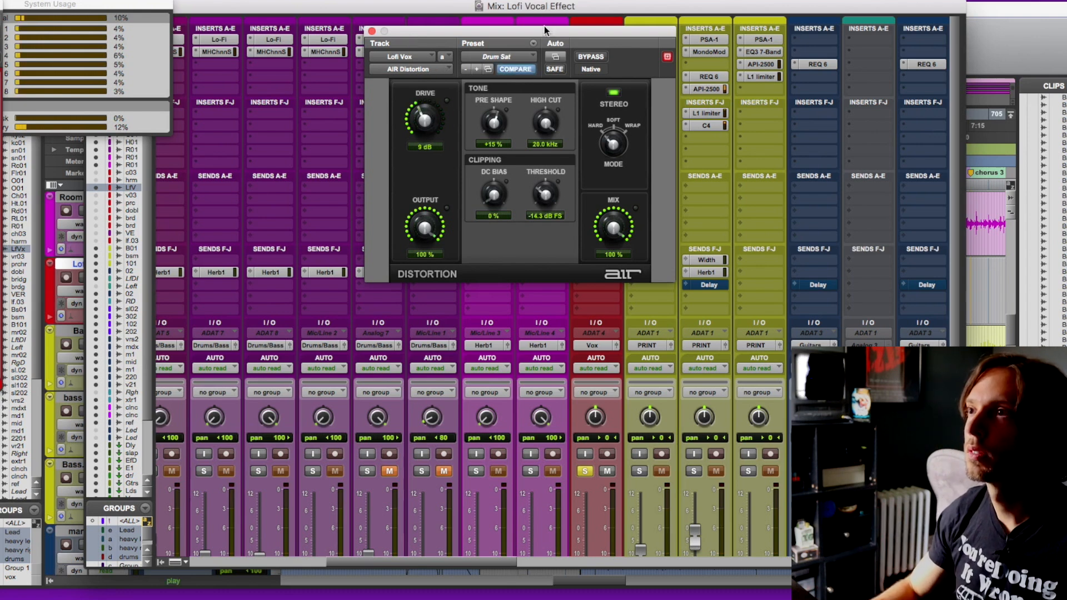
left_click(498, 129, "alt")
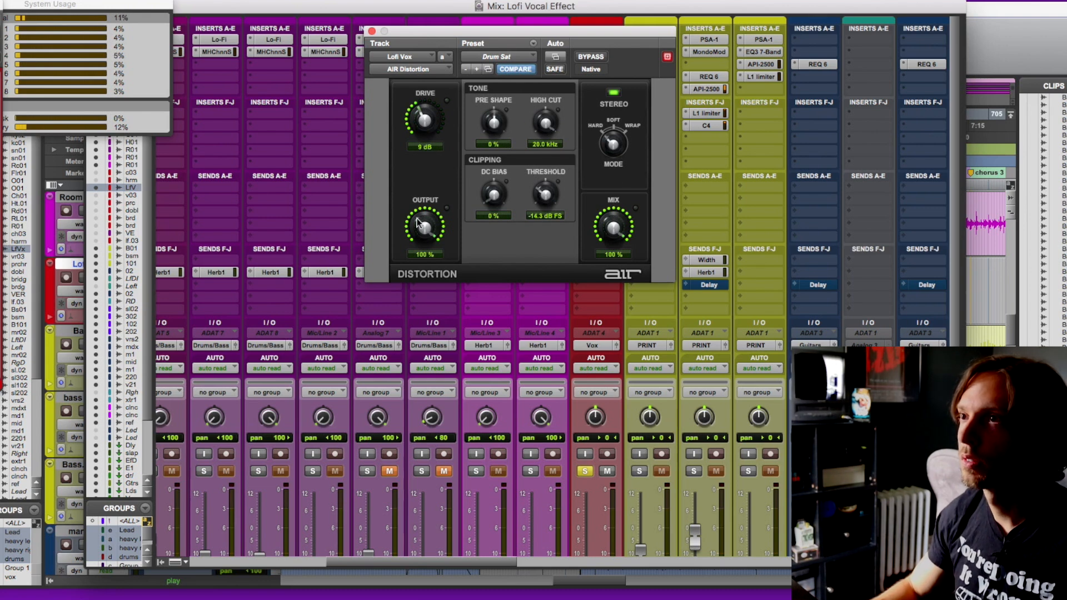
Close the AIR Distortion window and make that insert inactive on the Lofi Vox track.
left_click(371, 31)
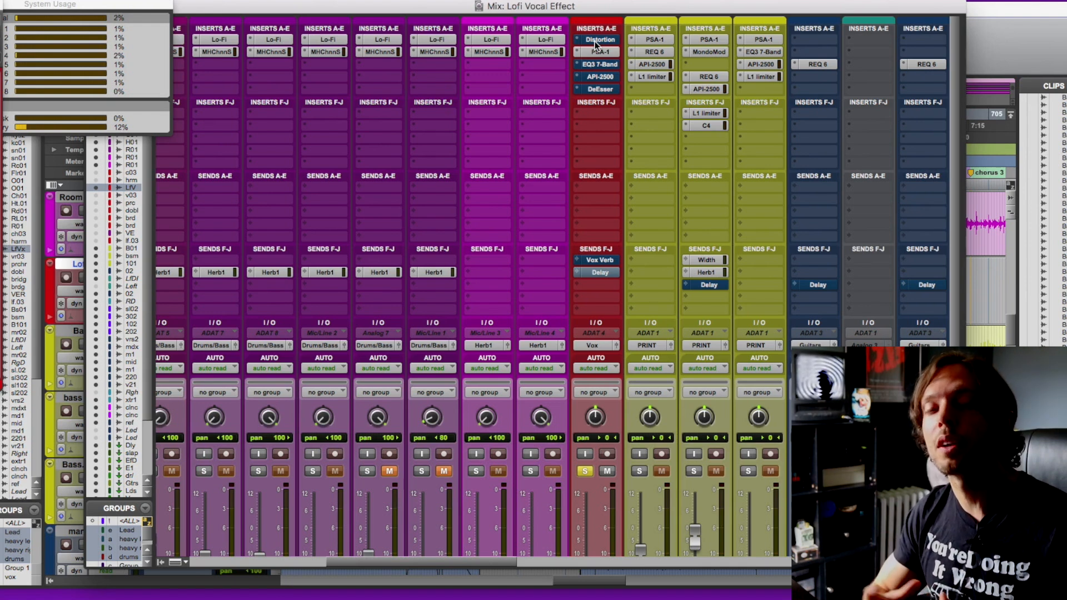
left_click(595, 41, "ctrl+super")
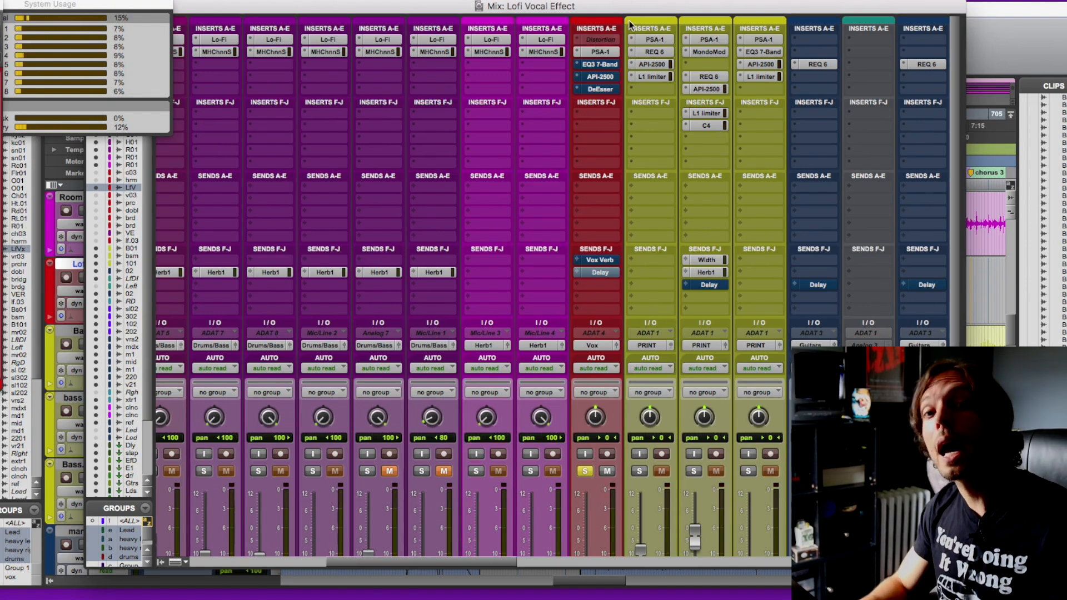
Enable the EQ3 7-Band on Lofi Vox and audition its high-pass and low-pass filtering.
left_click(607, 62, "super")
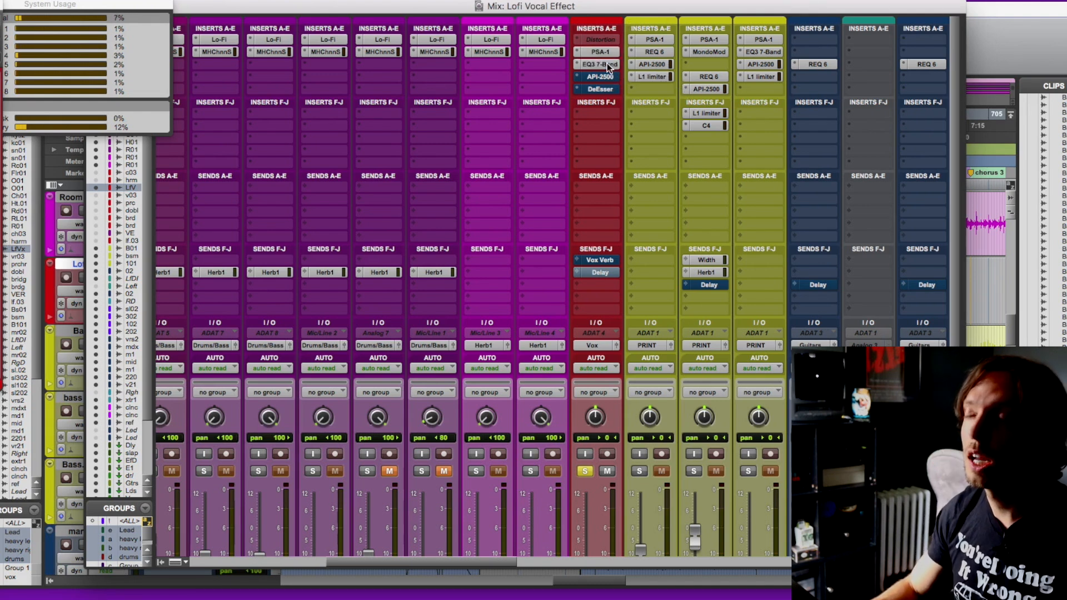
left_click(607, 62)
left_click_drag(575, 34, 530, 31)
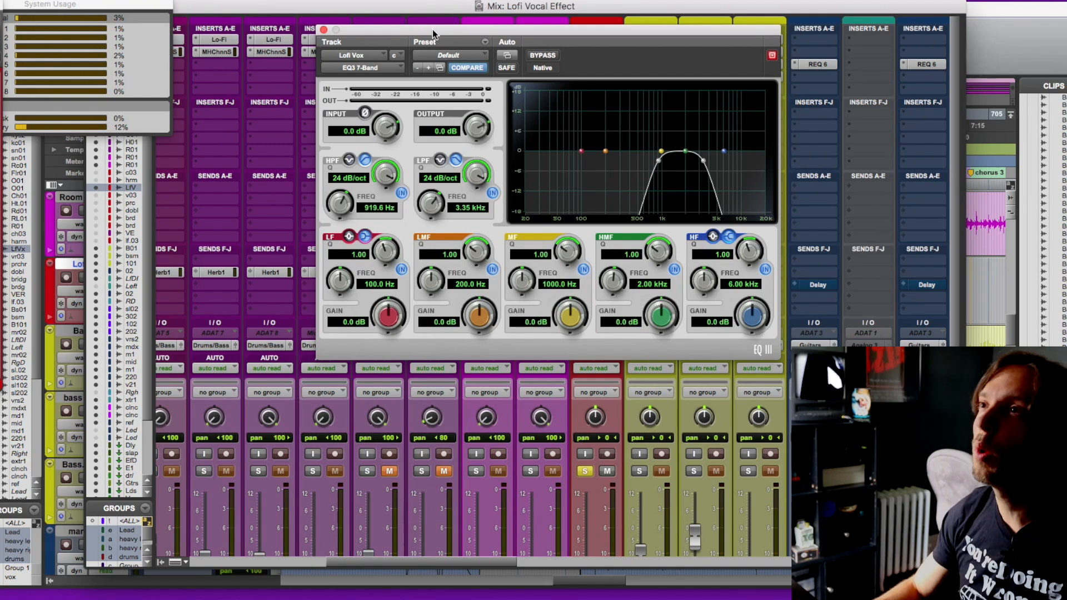
left_click_drag(433, 29, 420, 19)
key("space")
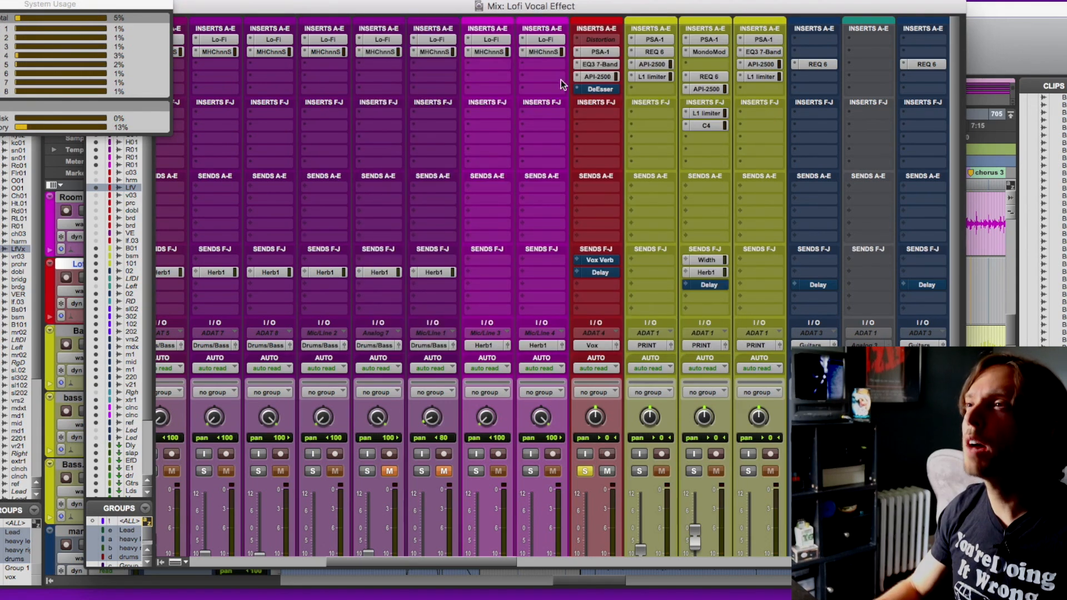
Inspect the API-2500 compressor settings on Lofi Vox while the vocal plays, and close the plug-in.
left_click(607, 77)
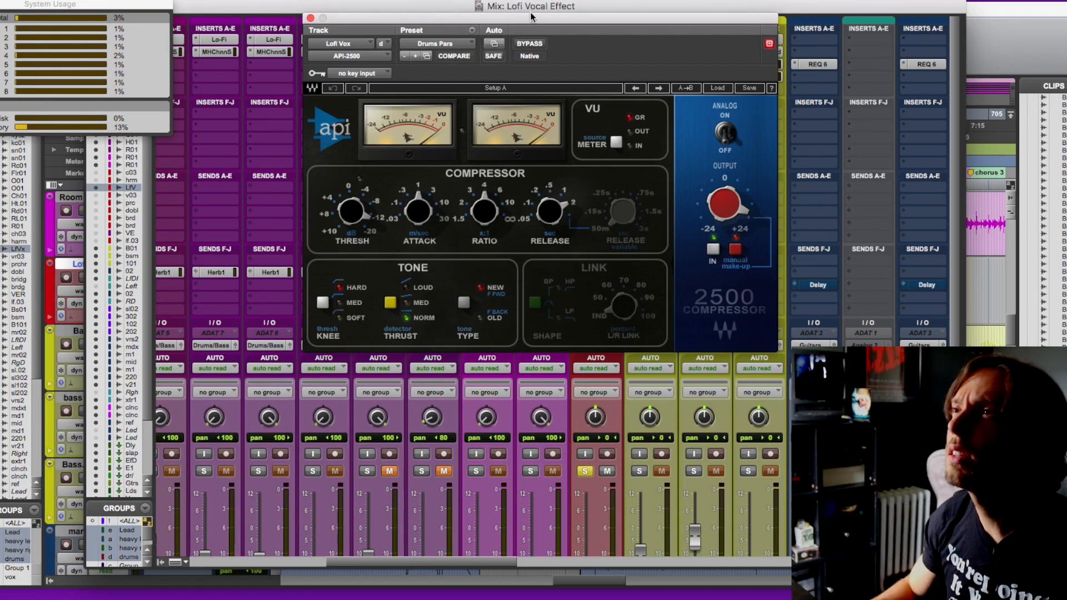
left_click_drag(531, 17, 524, 19)
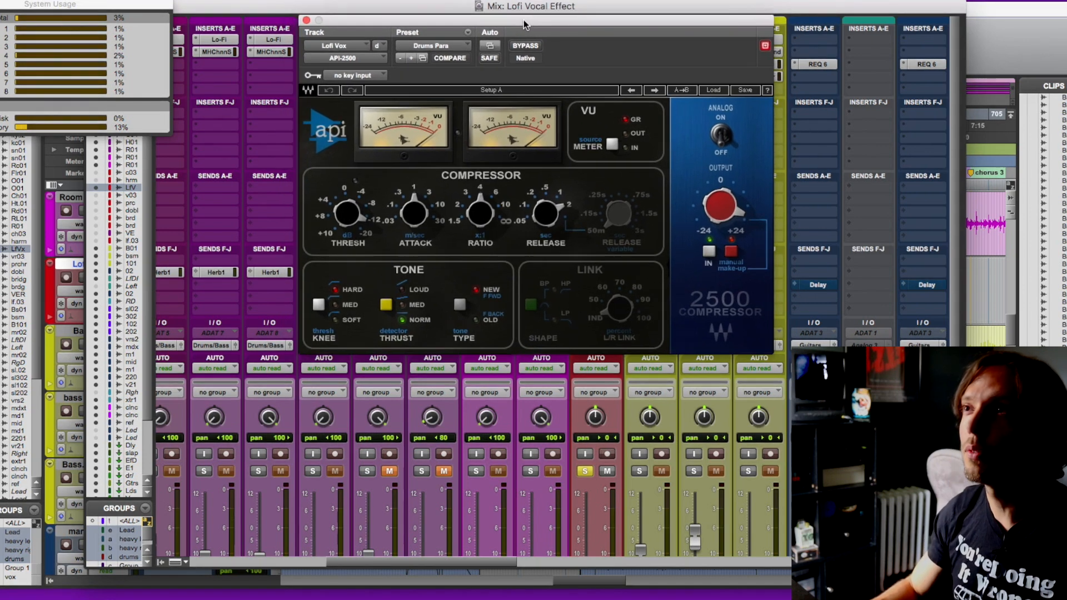
key("space")
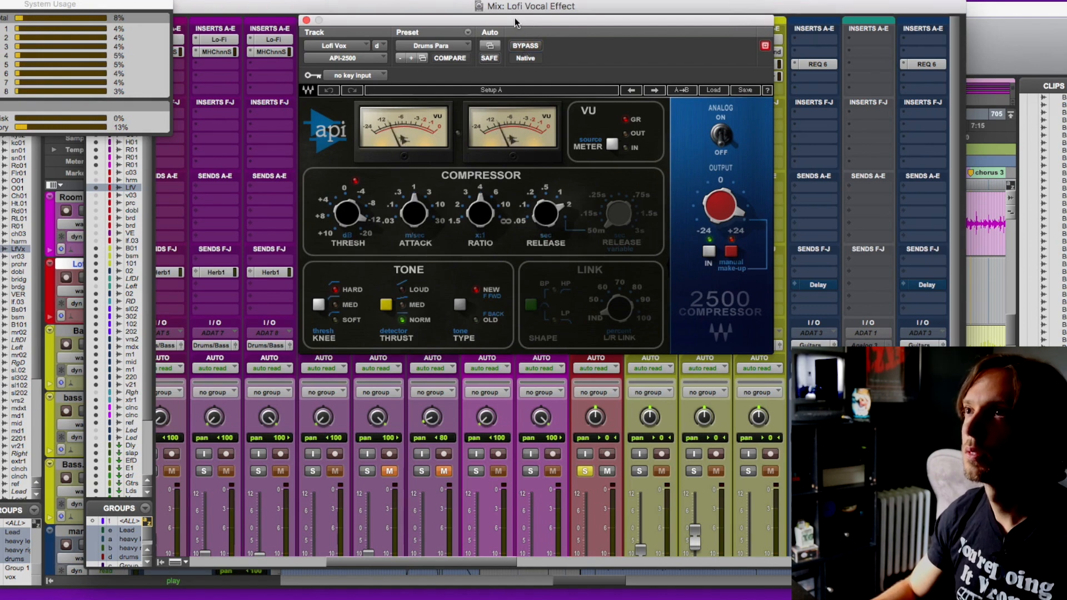
left_click_drag(515, 20, 560, 9)
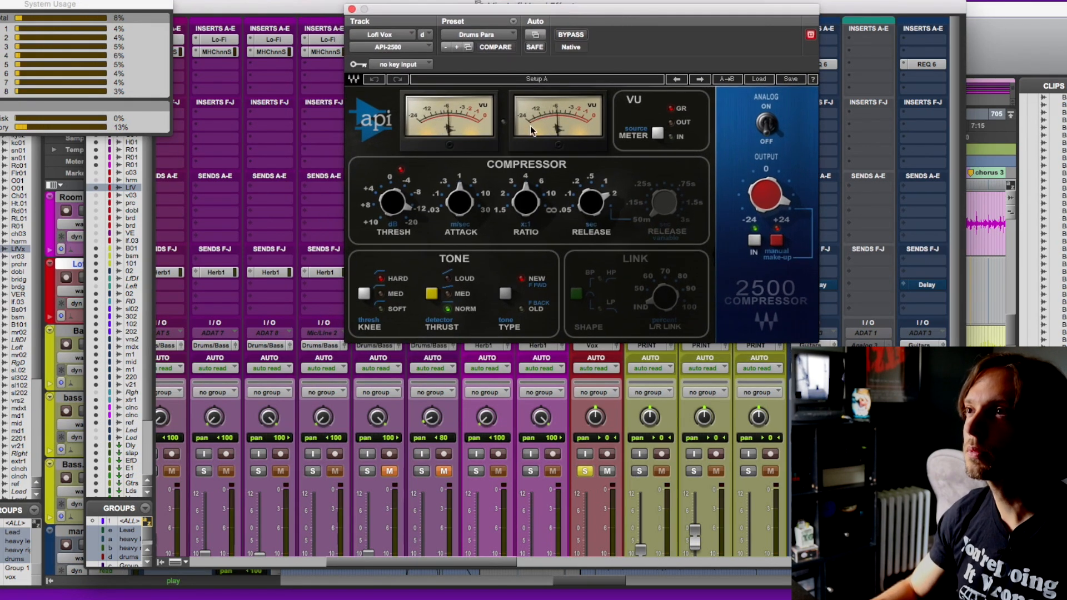
left_click_drag(527, 10, 542, 11)
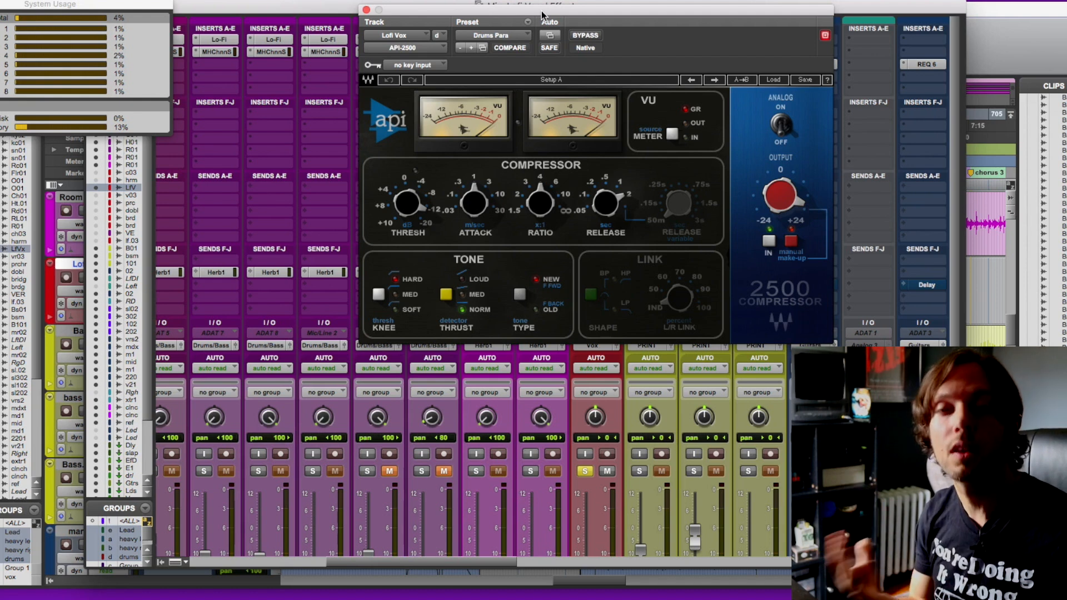
key("super+w")
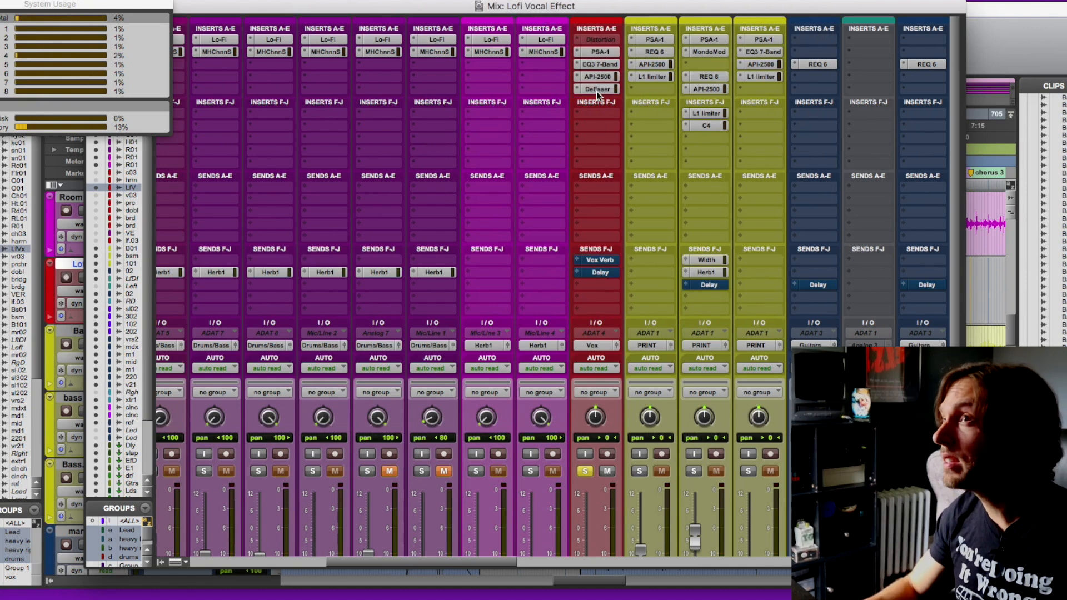
Inspect the DeEsser on Lofi Vox, watch its attenuation during playback, and close the plug-in.
left_click(595, 89)
left_click_drag(507, 7, 530, 19)
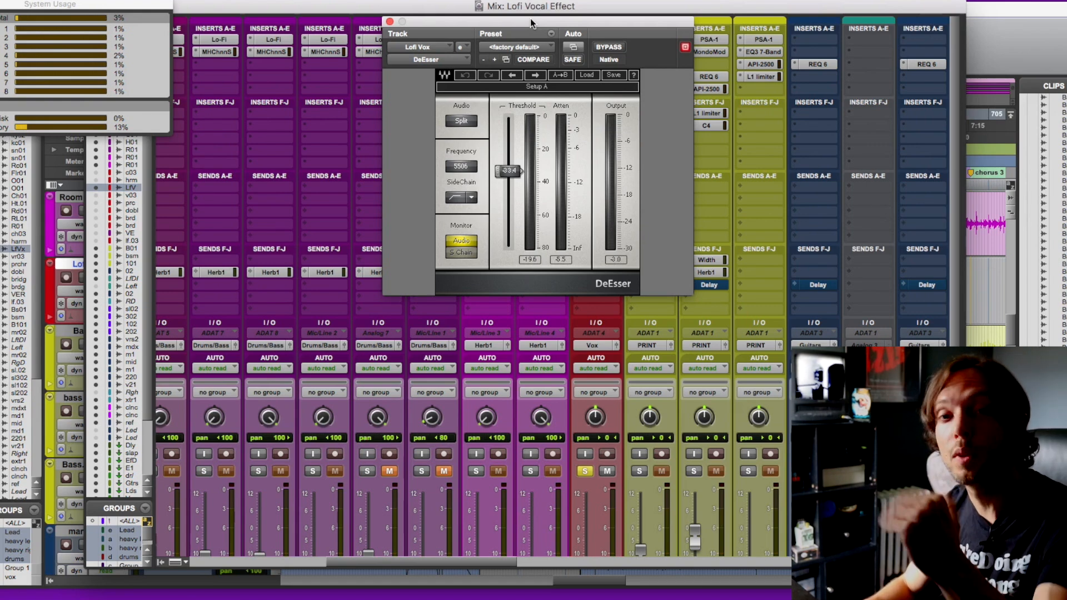
key("space")
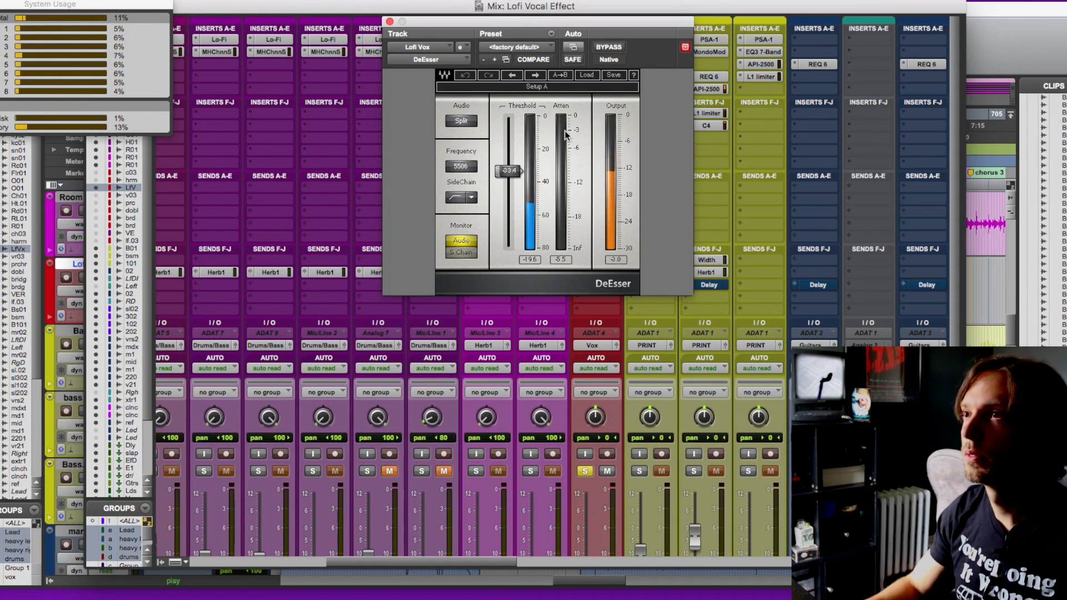
key("space")
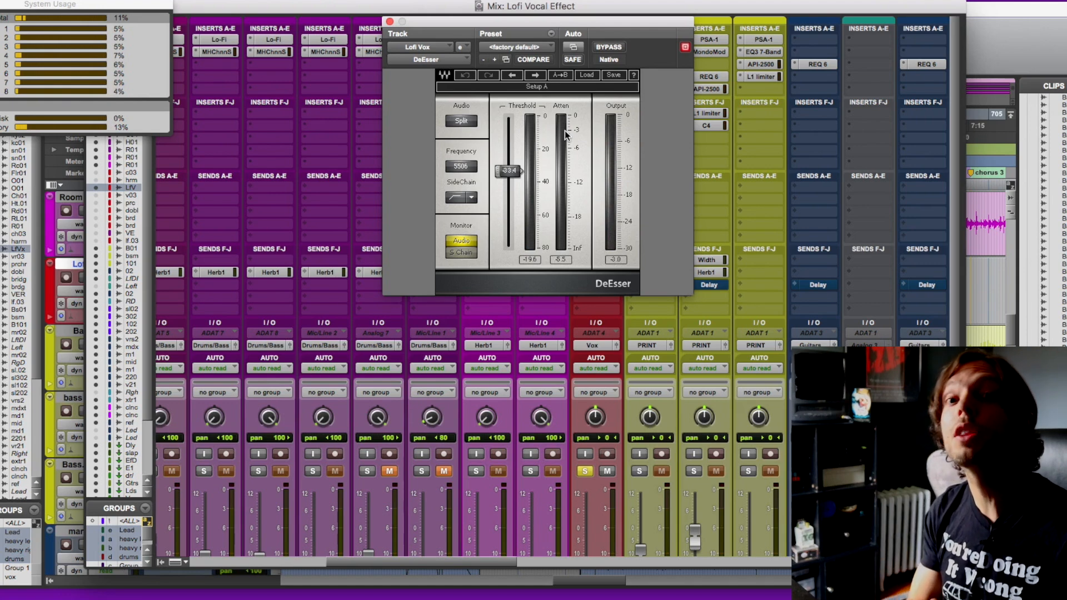
key("super+w")
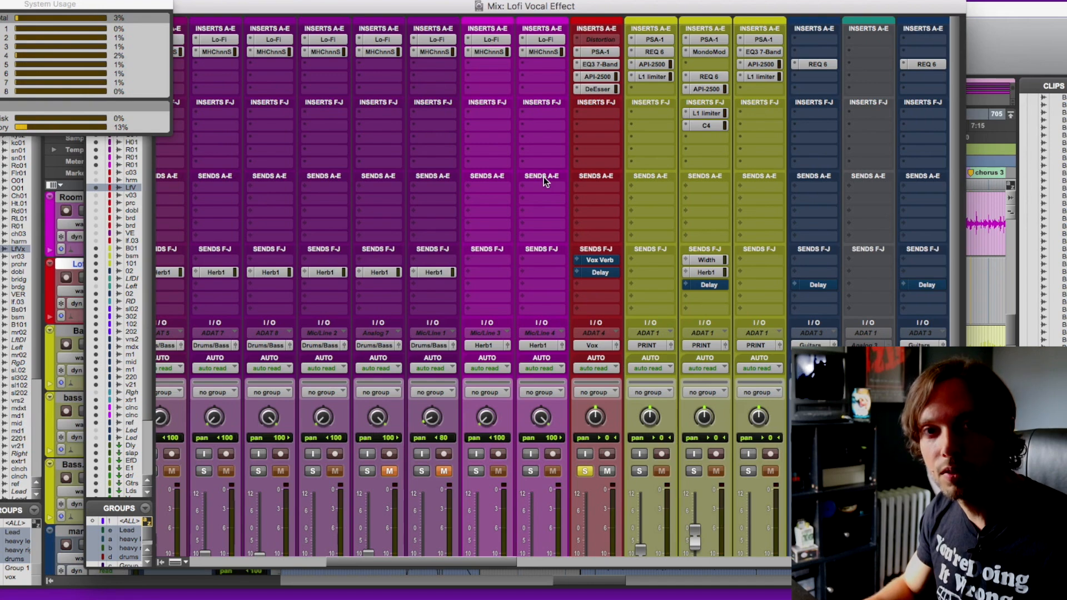
Open the Vox Verb send on Lofi Vox and inspect the reverb insert on the Vox Verb return track.
left_click(595, 259)
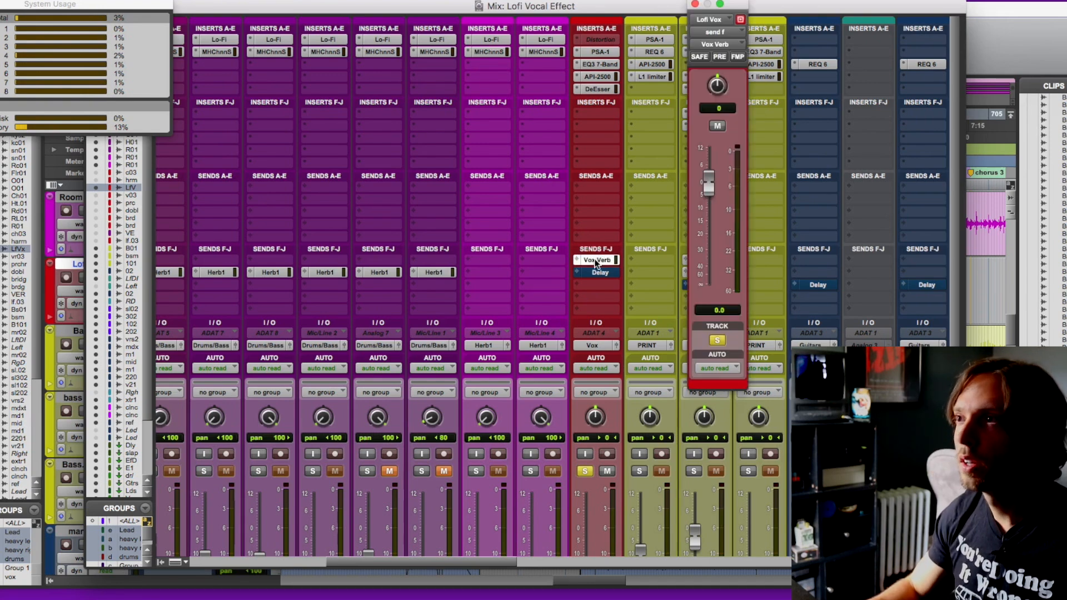
scroll(578, 411, "down", 5)
scroll(578, 412, "right", 3)
scroll(625, 485, "right", 10)
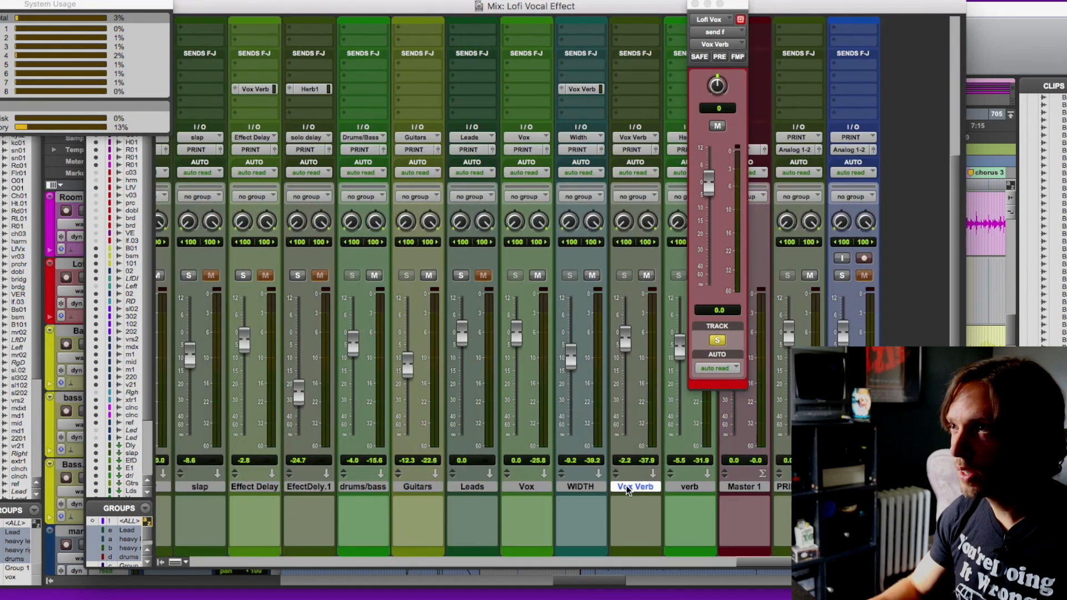
scroll(581, 62, "up", 5)
left_click(637, 65)
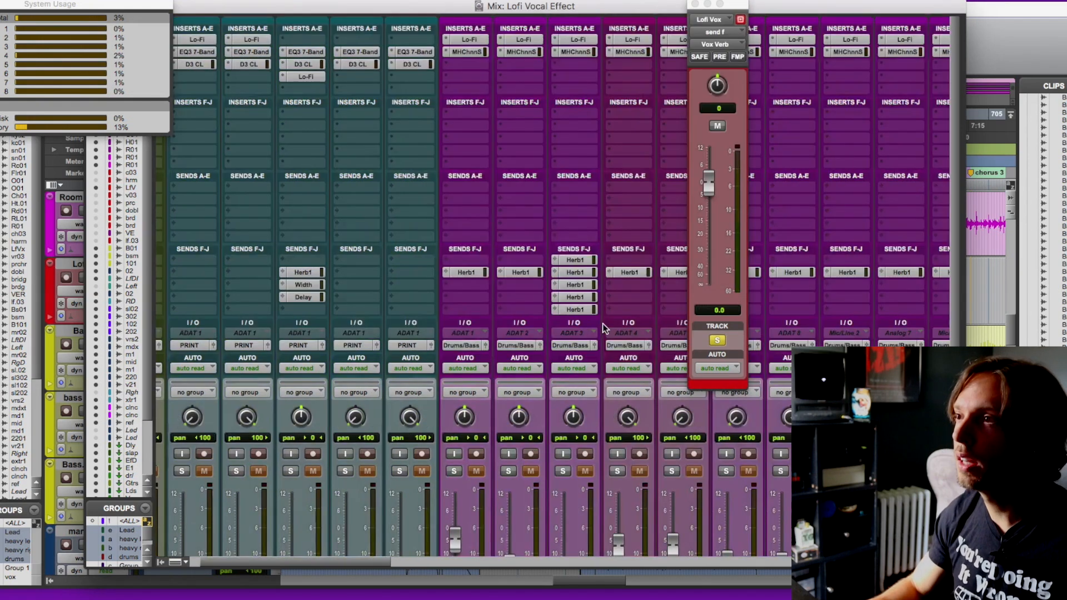
Play the Lofi Vox track and toggle the mute on its Vox Verb send to compare the vocal with and without reverb.
scroll(603, 324, "down", 5)
scroll(603, 324, "right", 10)
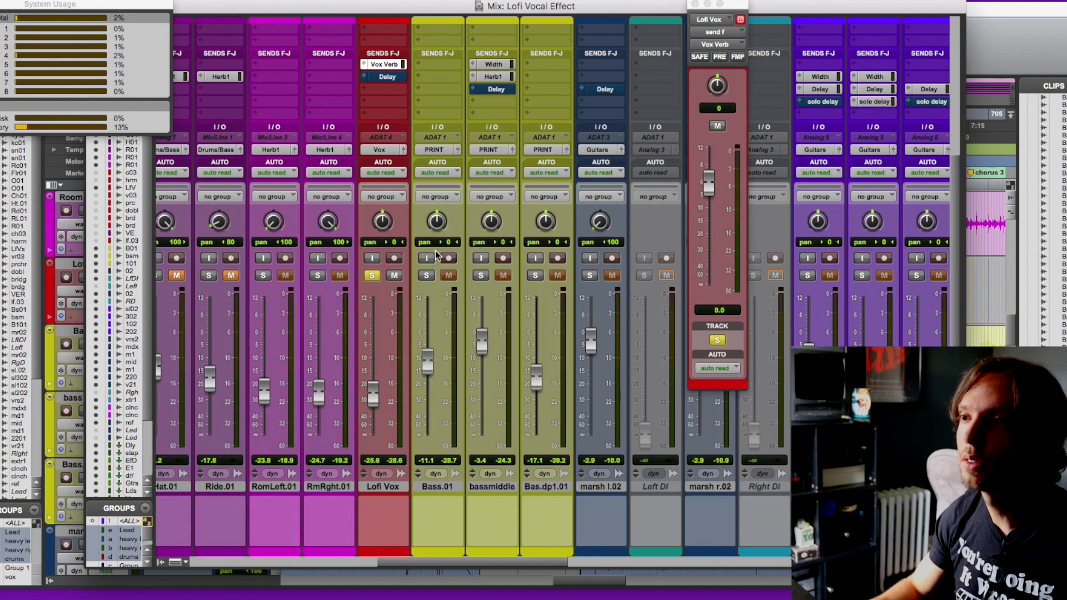
key("space")
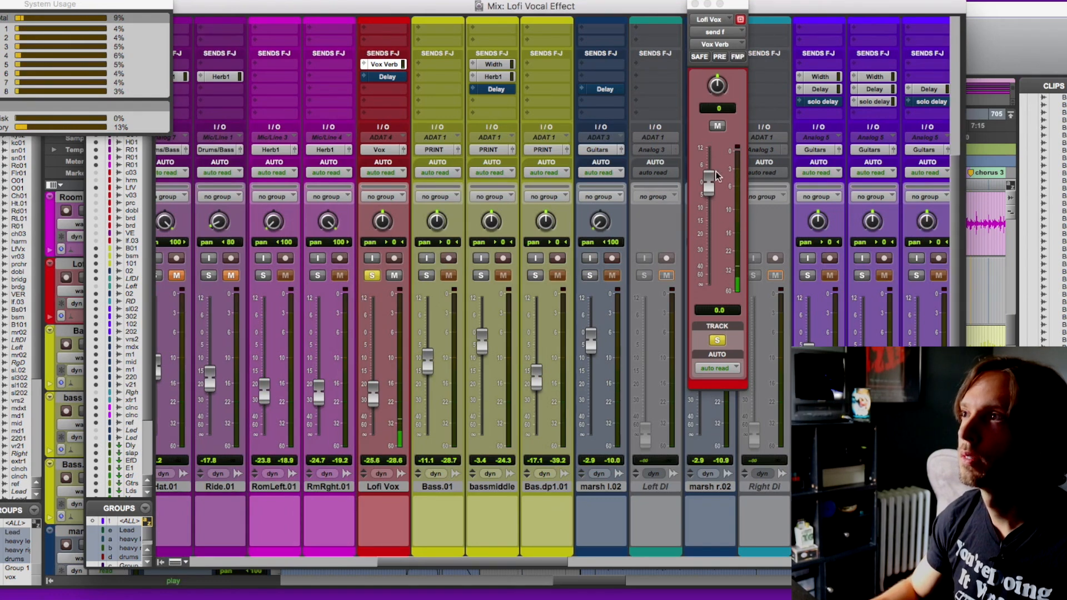
left_click(713, 118)
left_click(714, 122)
left_click(714, 123)
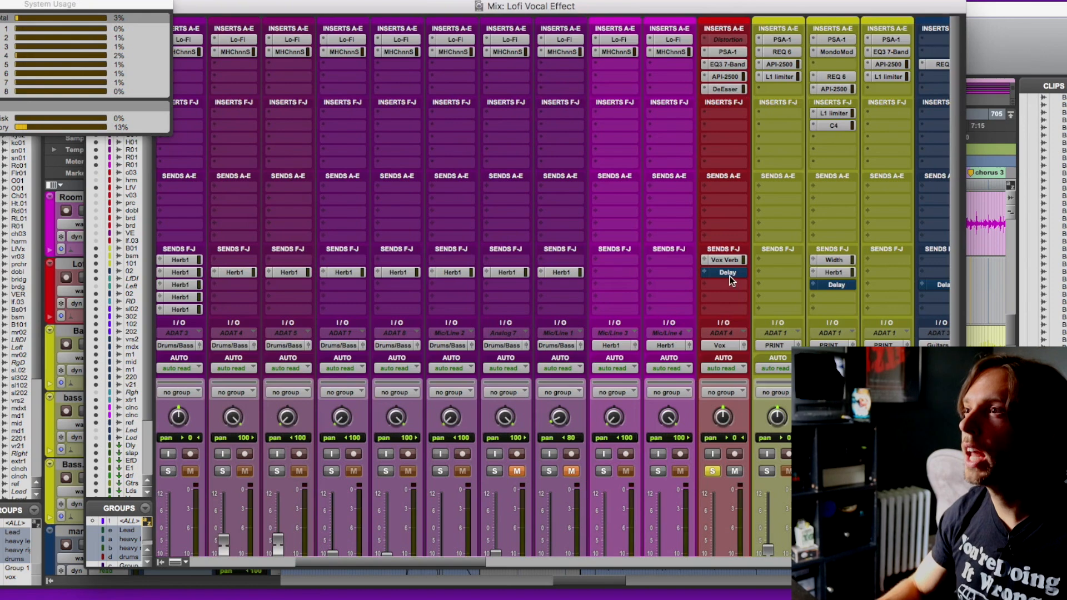
Unmute the Delay send on Lofi Vox, open the SprTp2-Tps plug-in on the Delay return track during playback, and reposition its window.
scroll(729, 276, "down", 5)
scroll(729, 276, "up", 5)
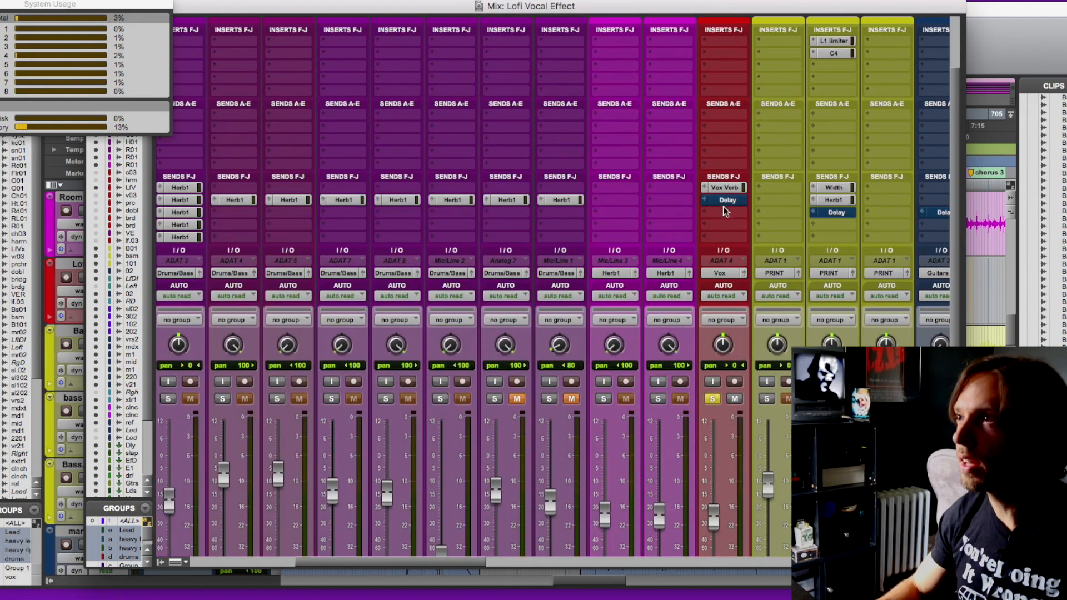
scroll(605, 242, "down", 5)
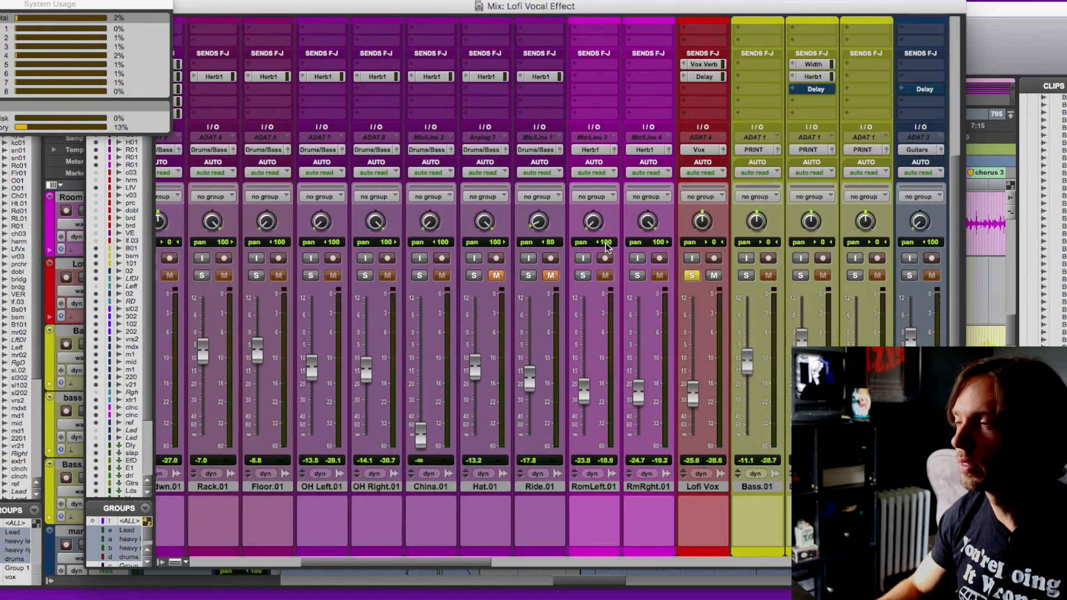
scroll(553, 226, "right", 5)
scroll(456, 182, "right", 10)
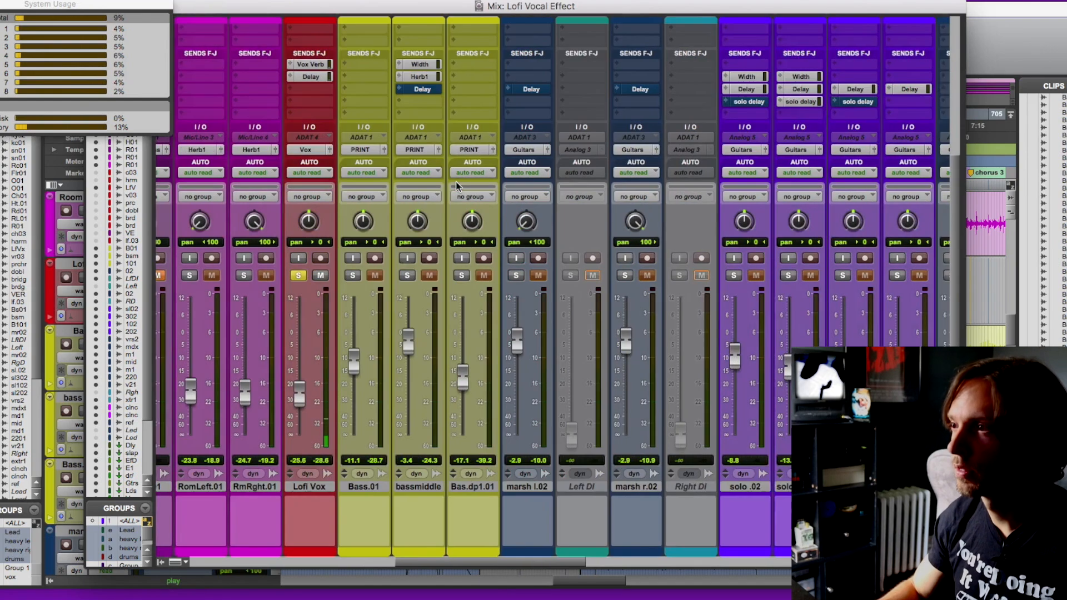
scroll(456, 182, "right", 10)
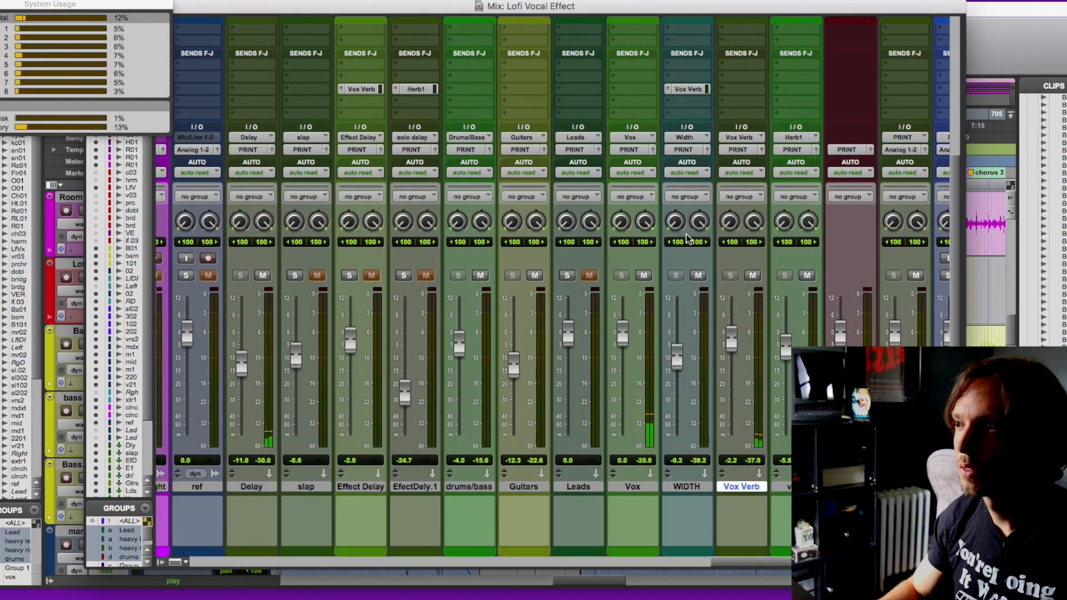
scroll(289, 249, "up", 5)
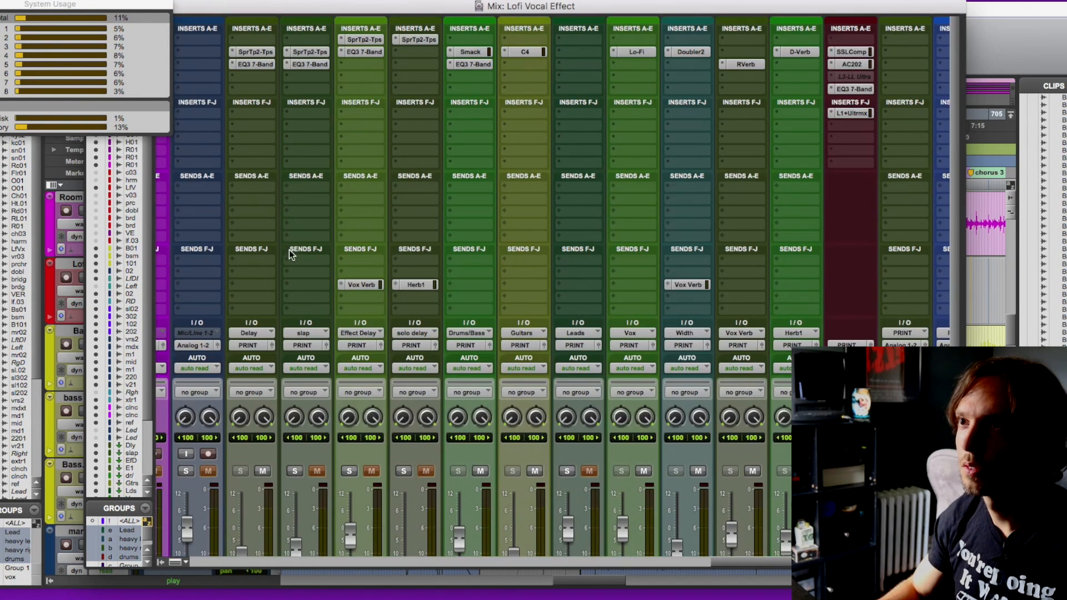
left_click(263, 52)
left_click_drag(531, 22, 710, 25)
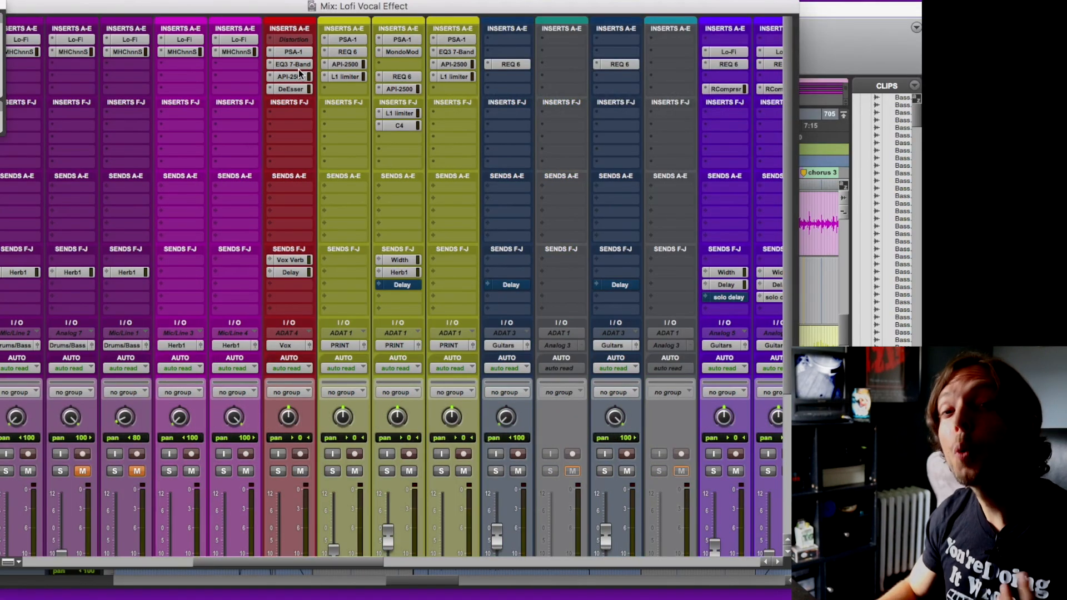
Review the Lofi Vox chain through its PSA-1, EQ3 7-Band, API-2500 and DeEsser inserts and its Delay send.
left_click(294, 51)
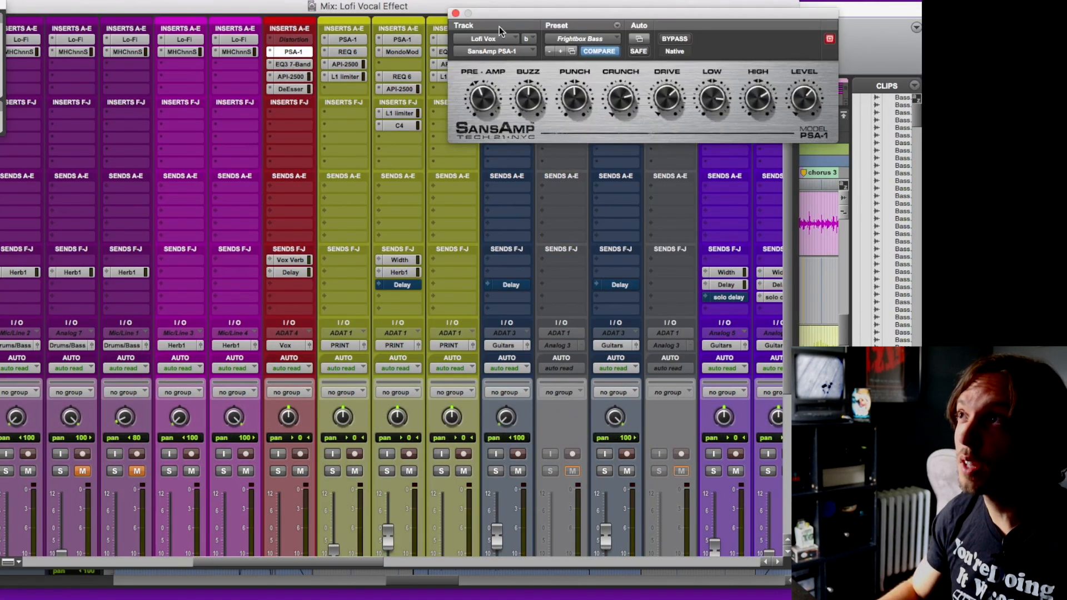
left_click_drag(502, 18, 538, 24)
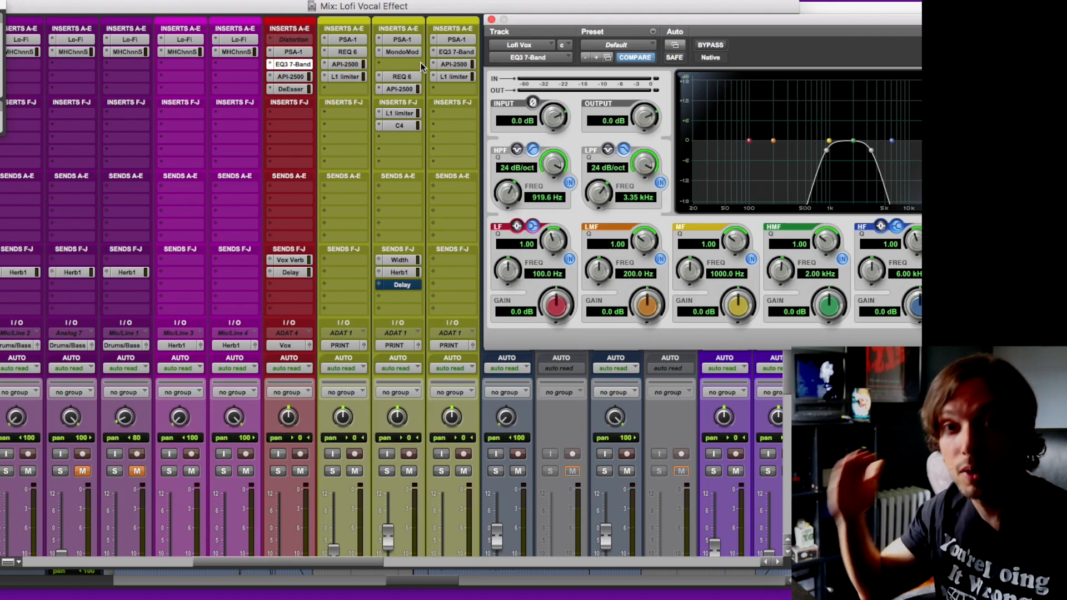
left_click(302, 79)
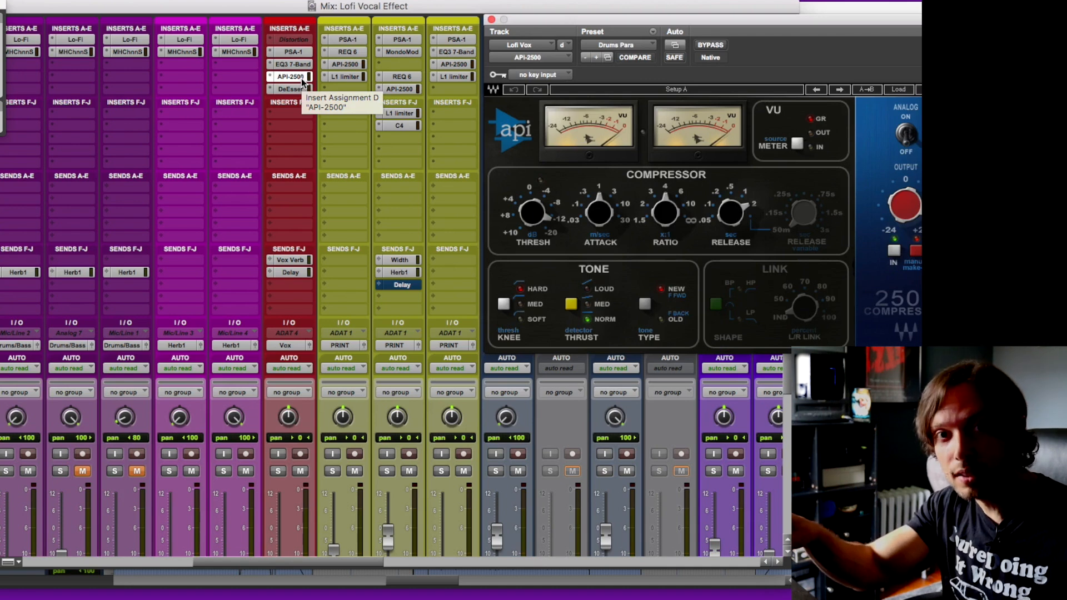
left_click(298, 90)
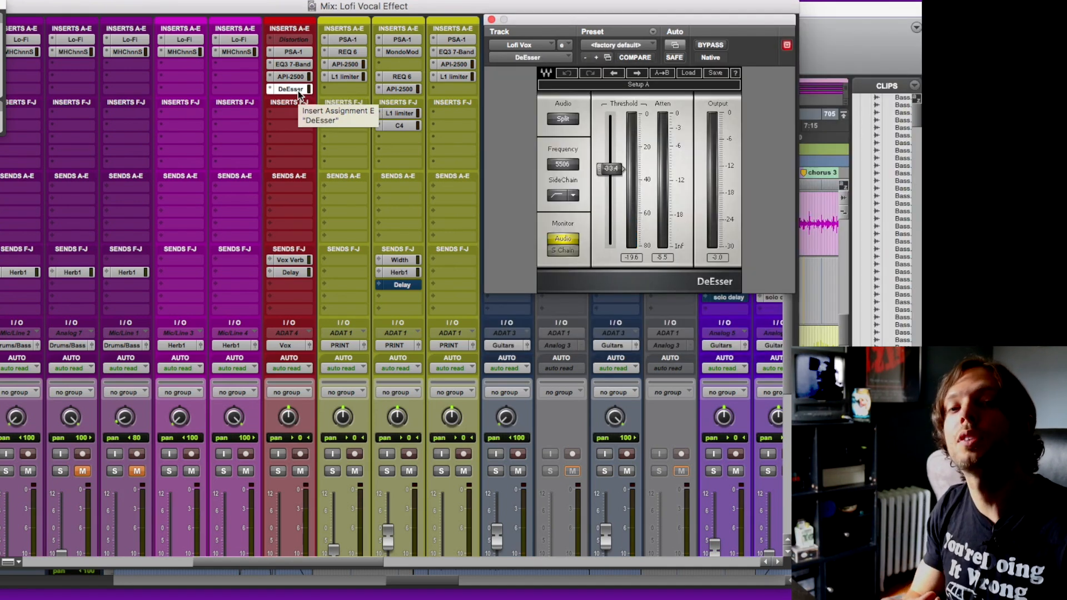
left_click(286, 274)
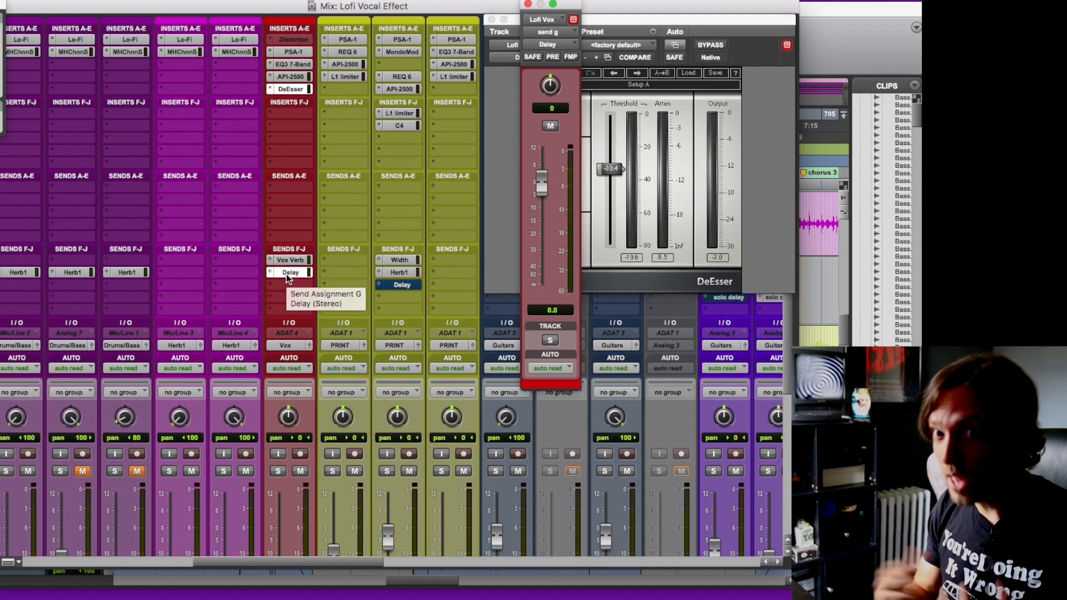
Switch to the Edit window, place the playback cursor at bar 507 where the bass solo starts, and play the full mix.
key("super+equal")
key("super+bracketright")
key("super+bracketright")
left_click(633, 268)
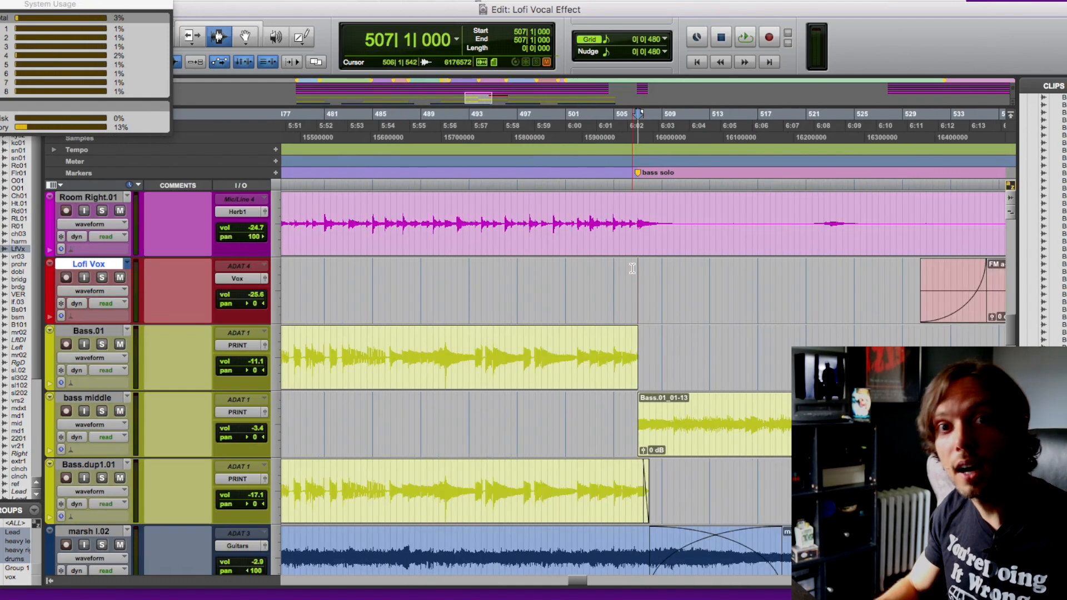
key("space")
Follow the Lofi Vox clip and surrounding tracks while the mix plays from the bass solo into the bridge, and stop playback.
key("super+bracketleft")
key("super+bracketleft")
key("super+bracketleft")
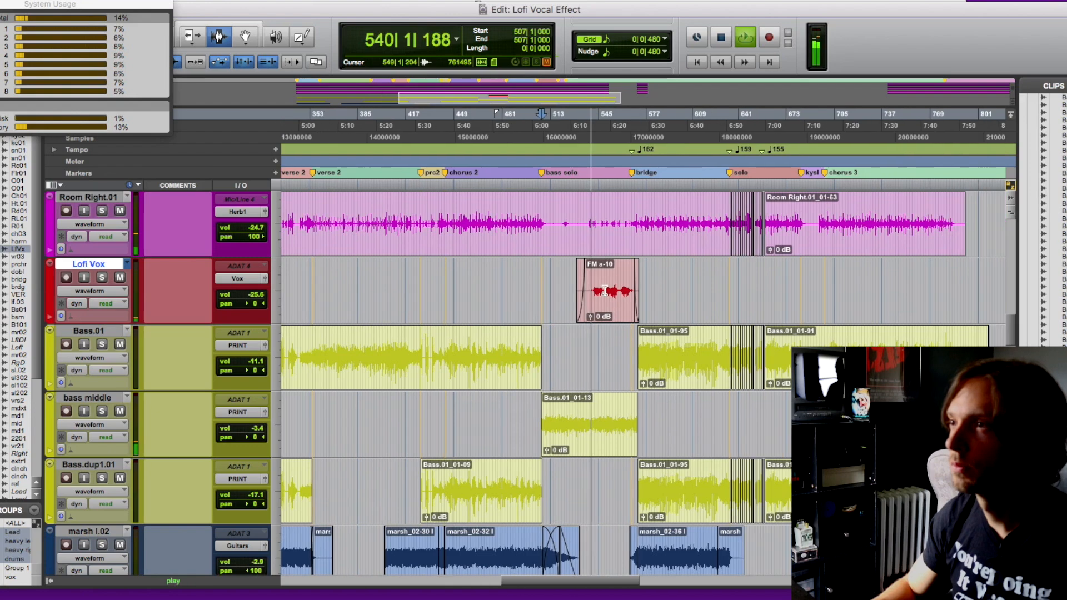
key("r")
key("t")
key("t")
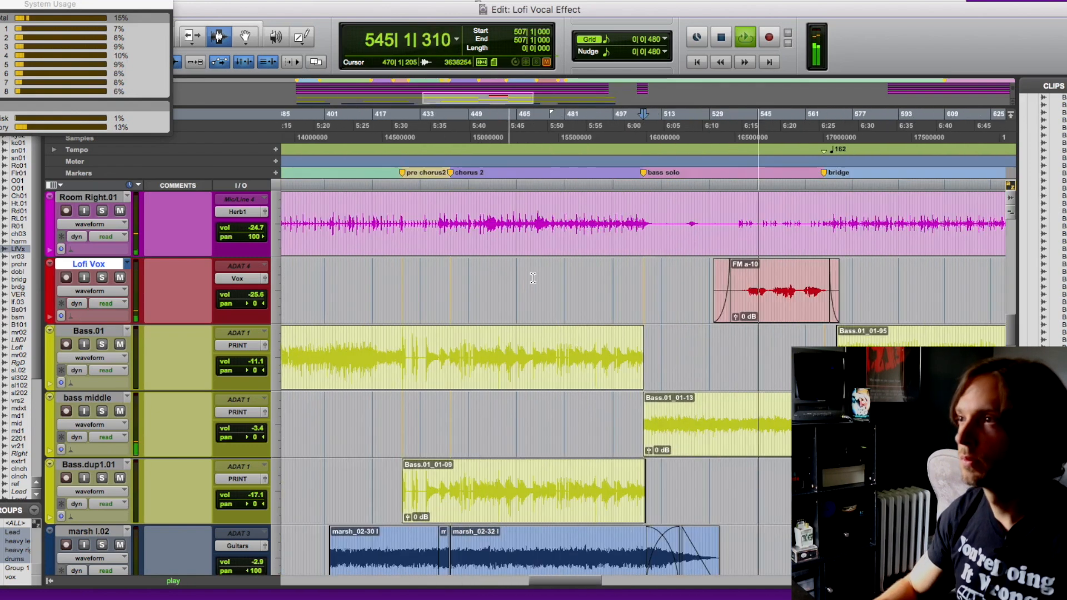
scroll(531, 279, "right", 5)
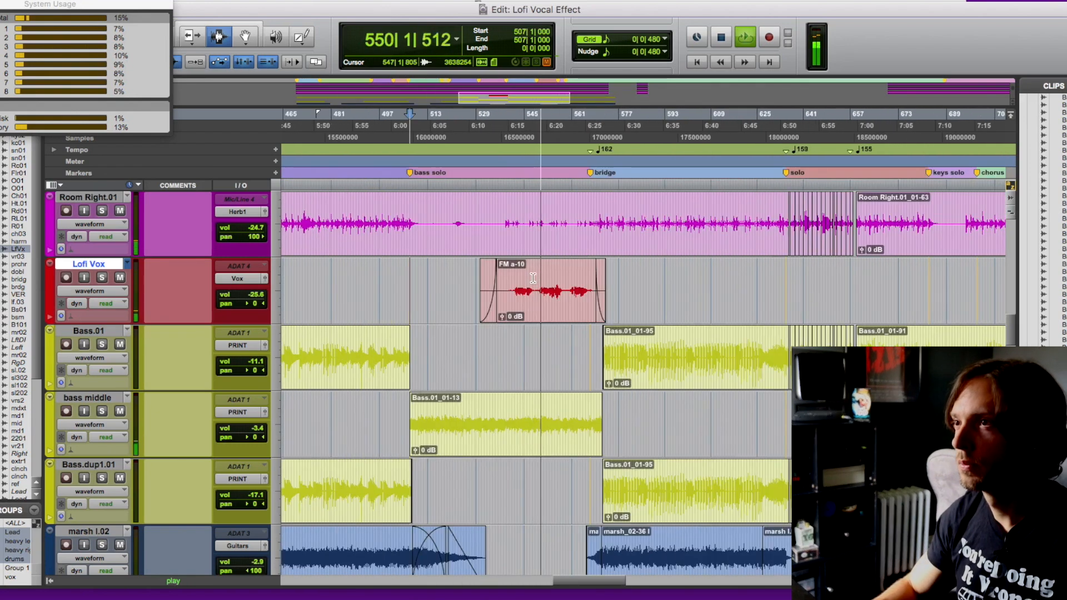
scroll(533, 278, "up", 1)
scroll(533, 278, "up", 8)
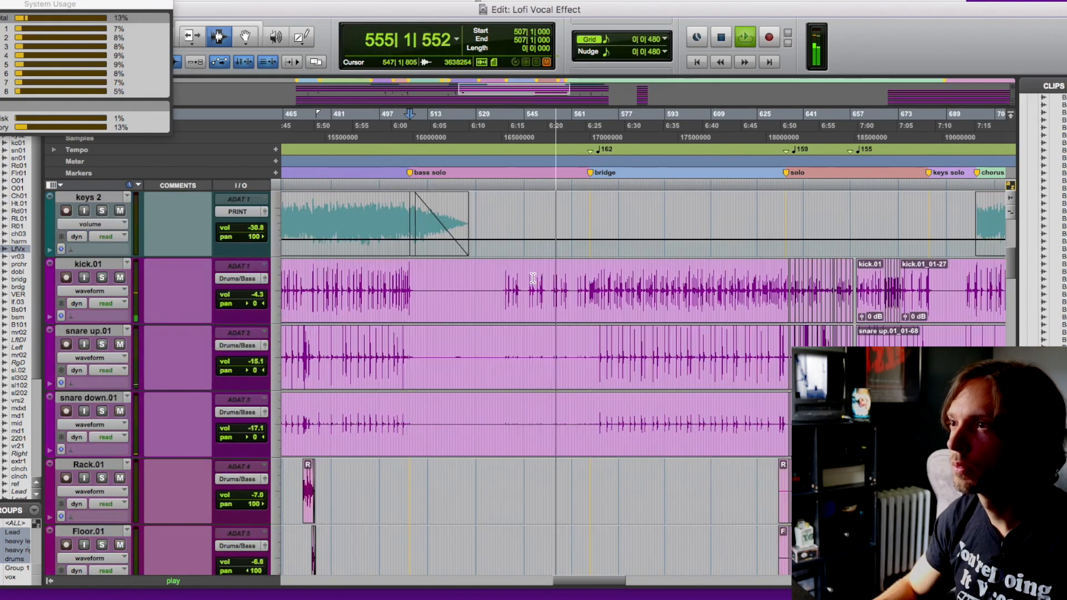
scroll(533, 278, "down", 10)
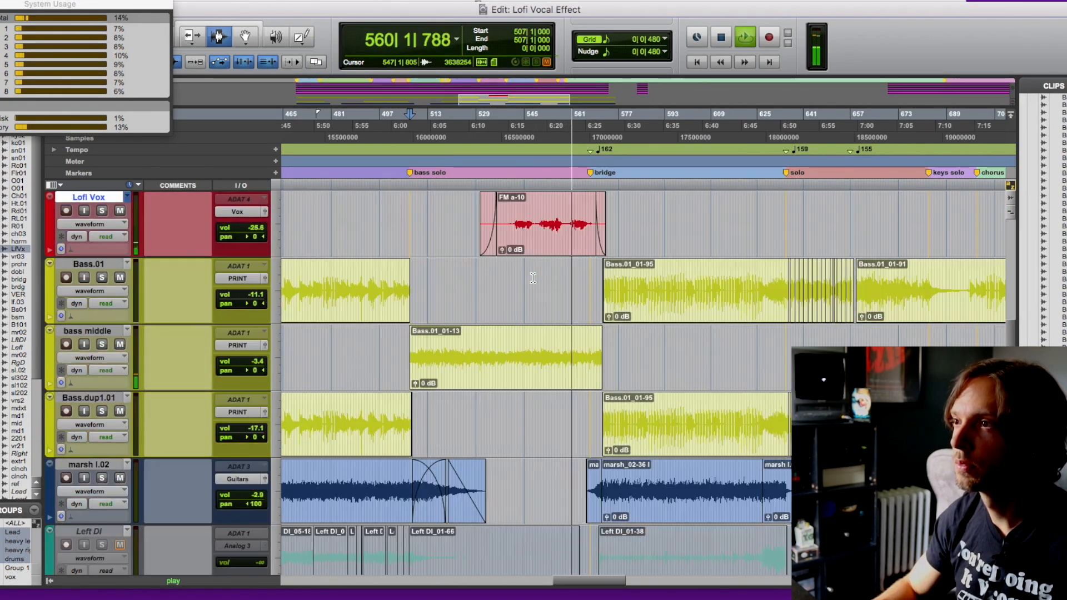
scroll(533, 278, "up", 2)
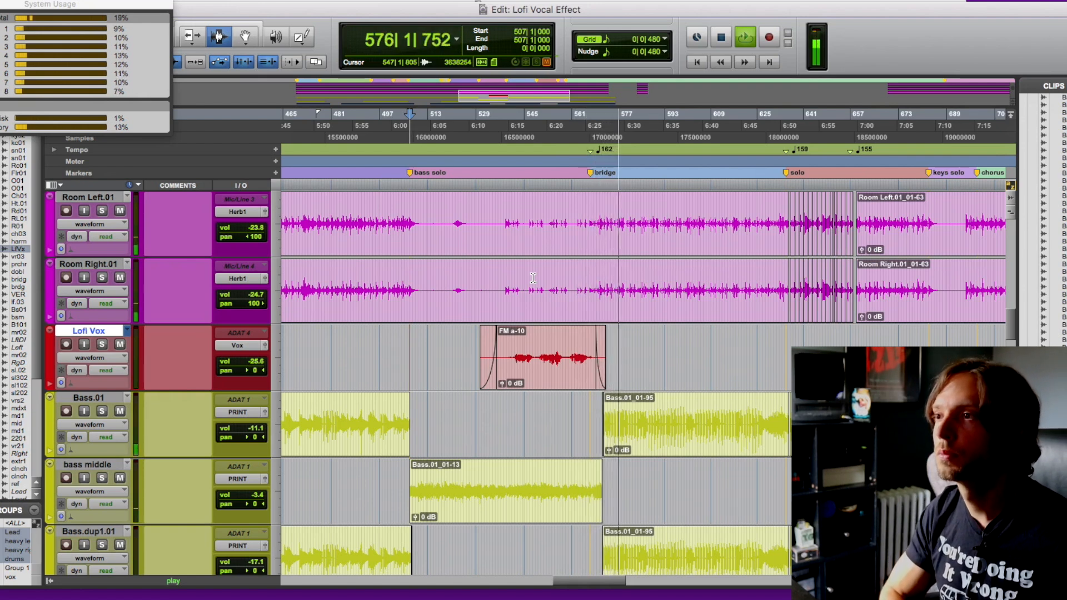
key("space")
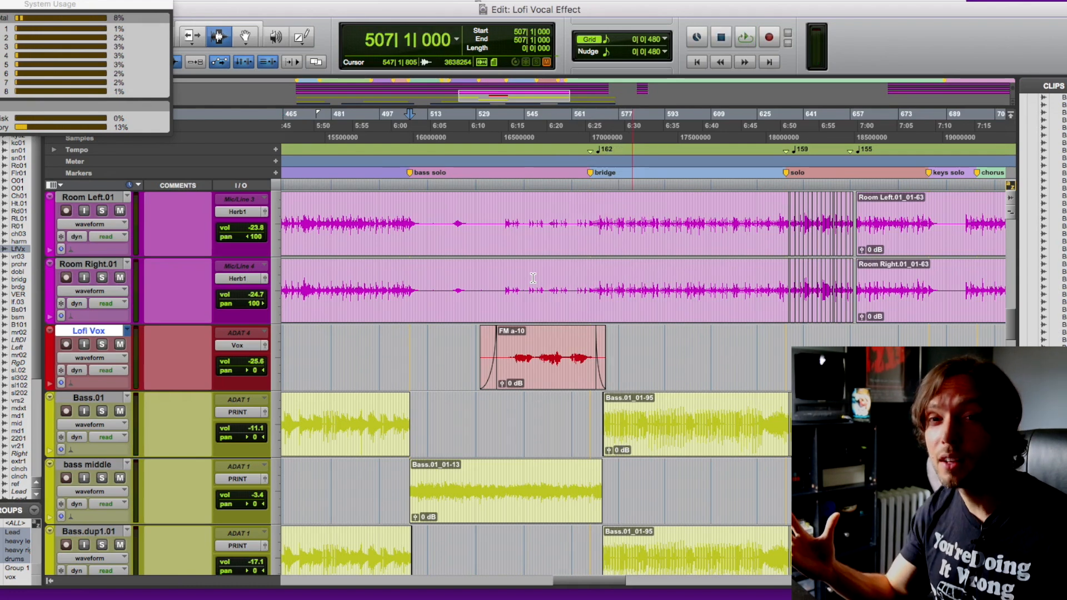